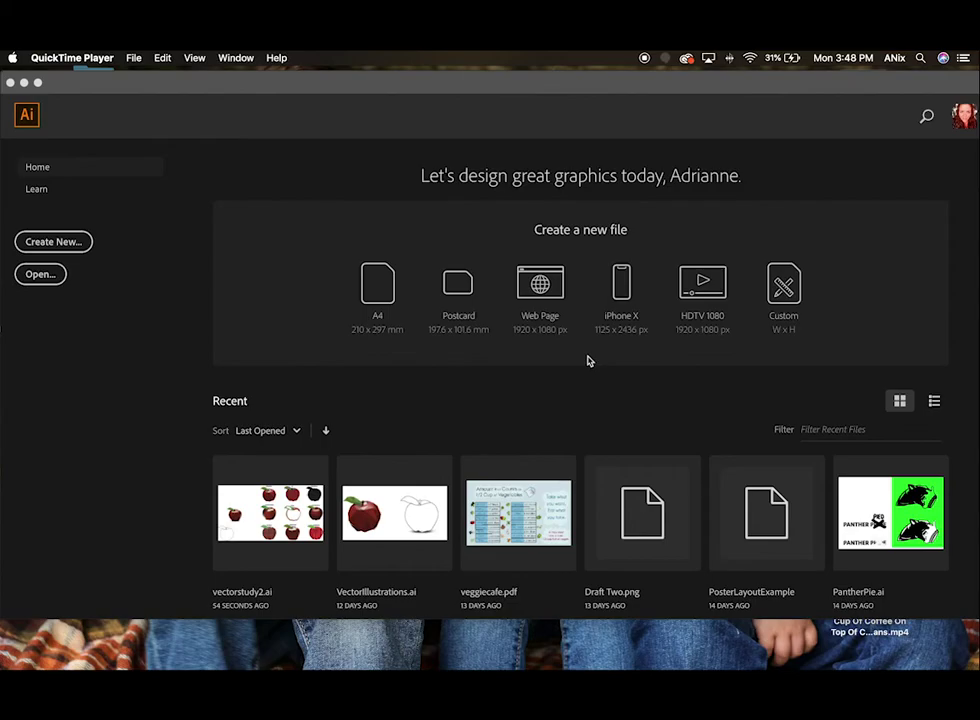
- Create a new Letter print document, 8.5 × 11 in portrait, with units set to inches
left_click(177, 197)
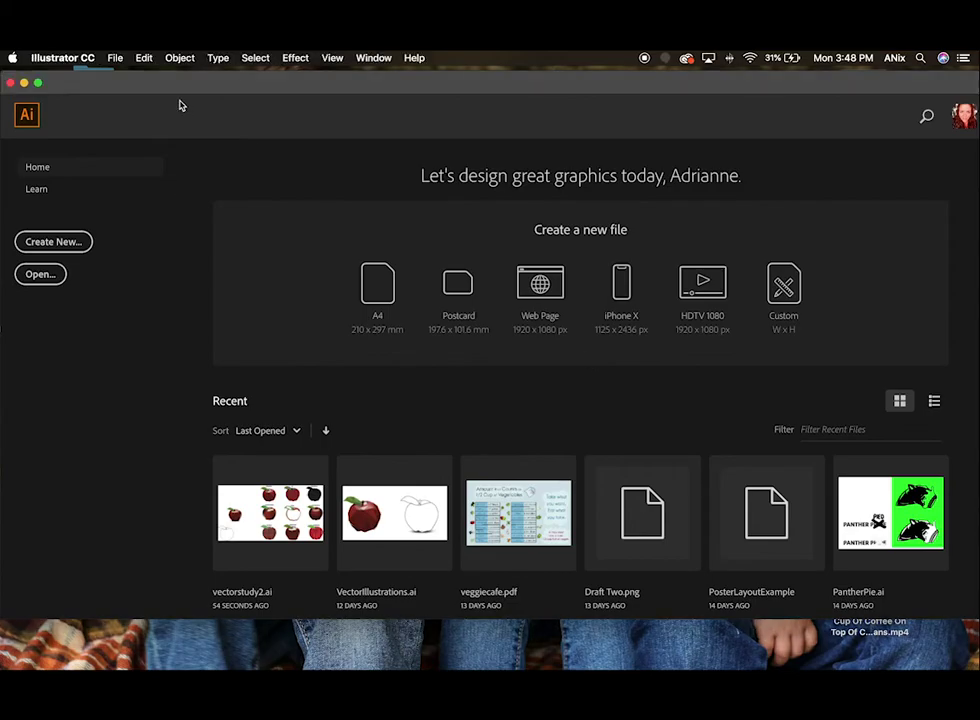
left_click(72, 248)
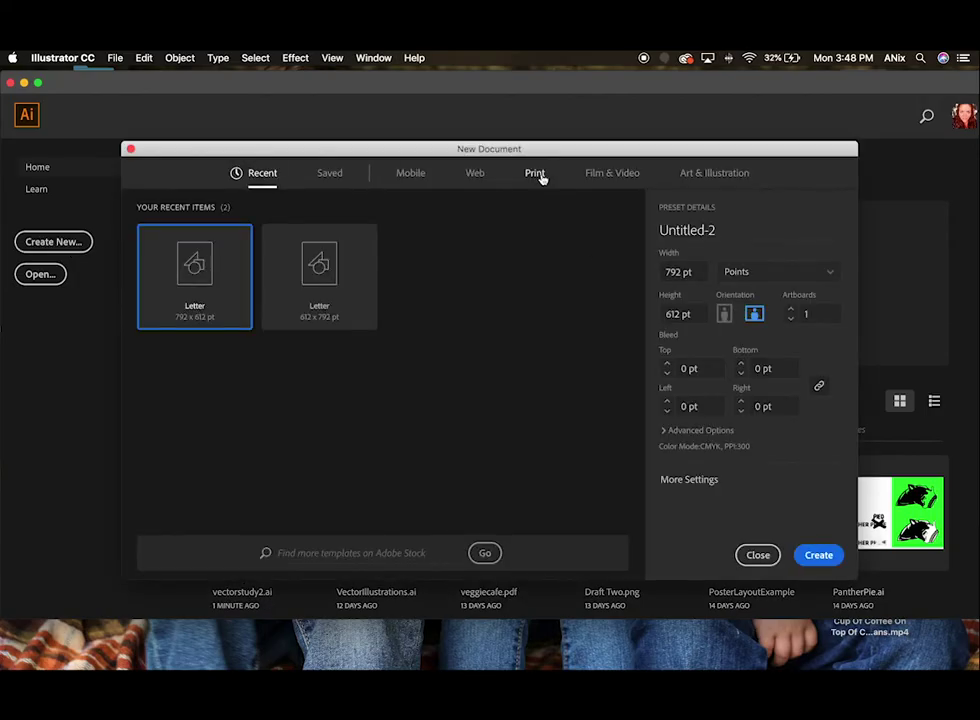
left_click(537, 176)
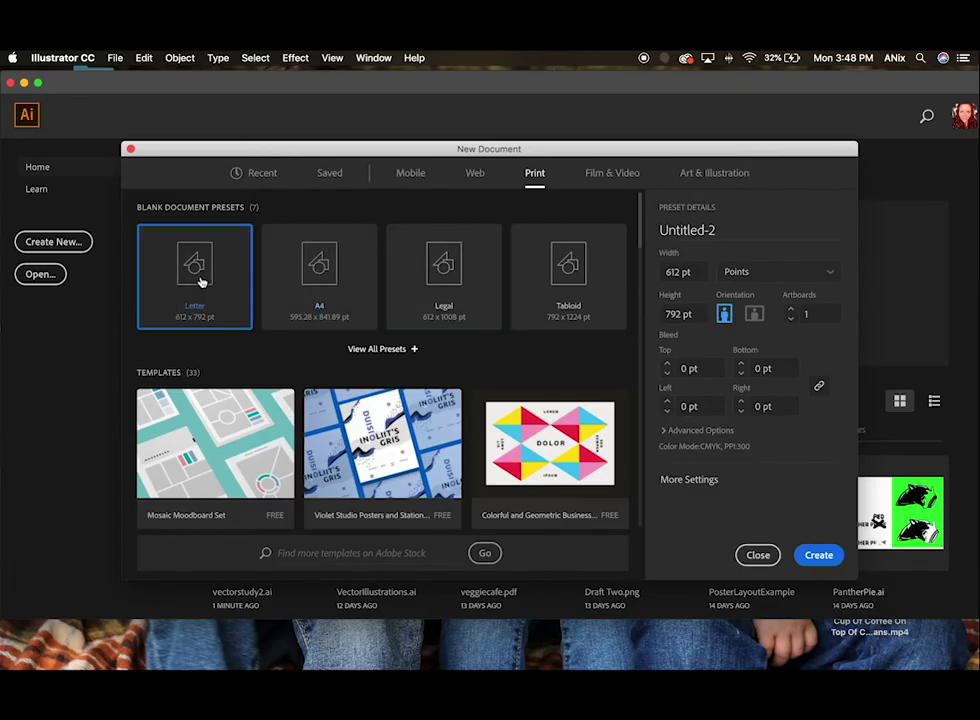
left_click(812, 274)
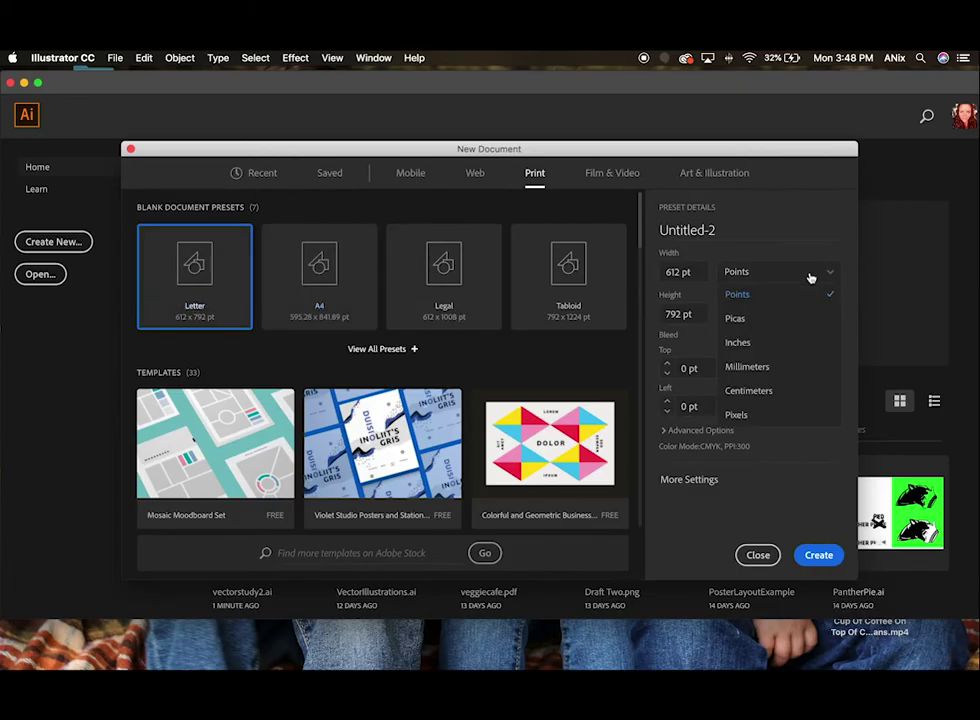
left_click(776, 341)
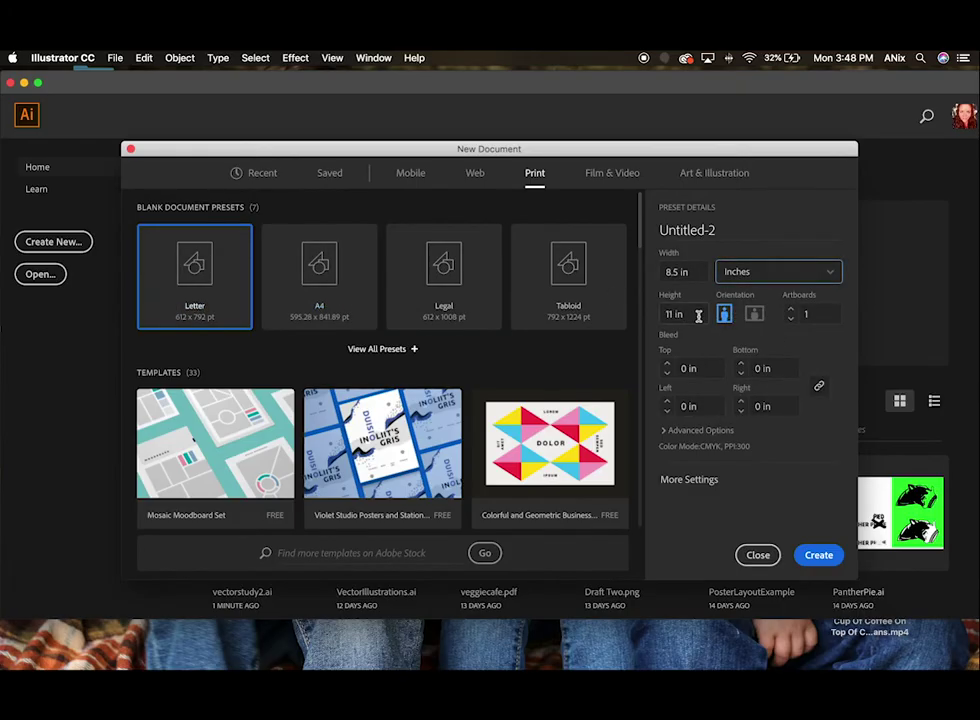
left_click(818, 555)
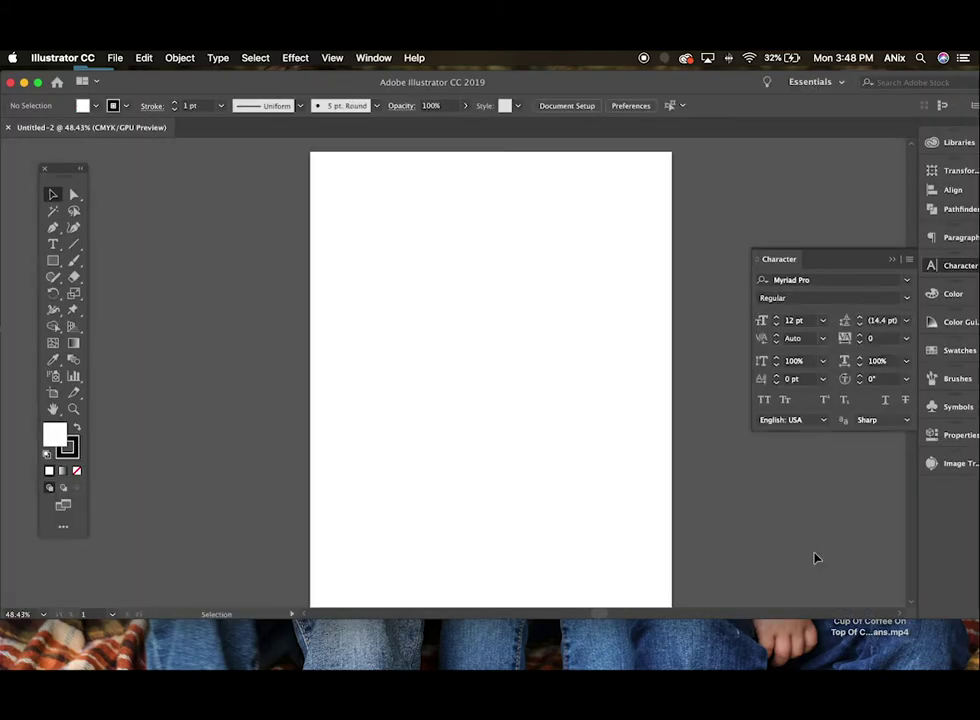
- Collapse the Character panel and zoom the blank artboard back to 50%
left_click(893, 259)
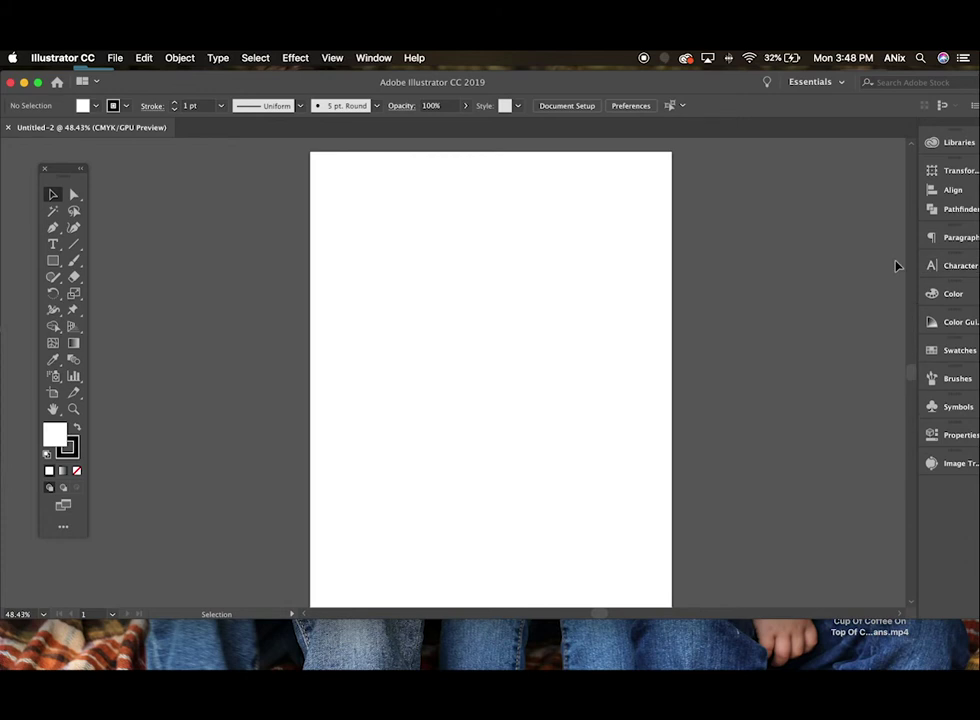
key("super+minus")
key("super+minus")
key("super+minus")
key("super+minus")
key("super+minus")
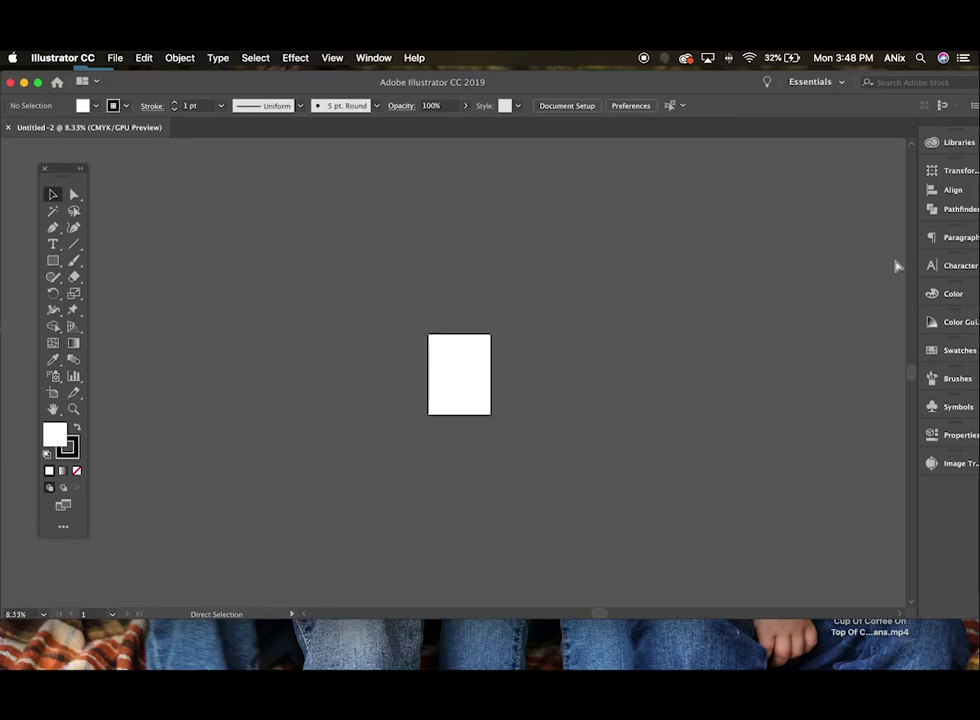
key("super+minus")
key("super+minus")
key("super+minus")
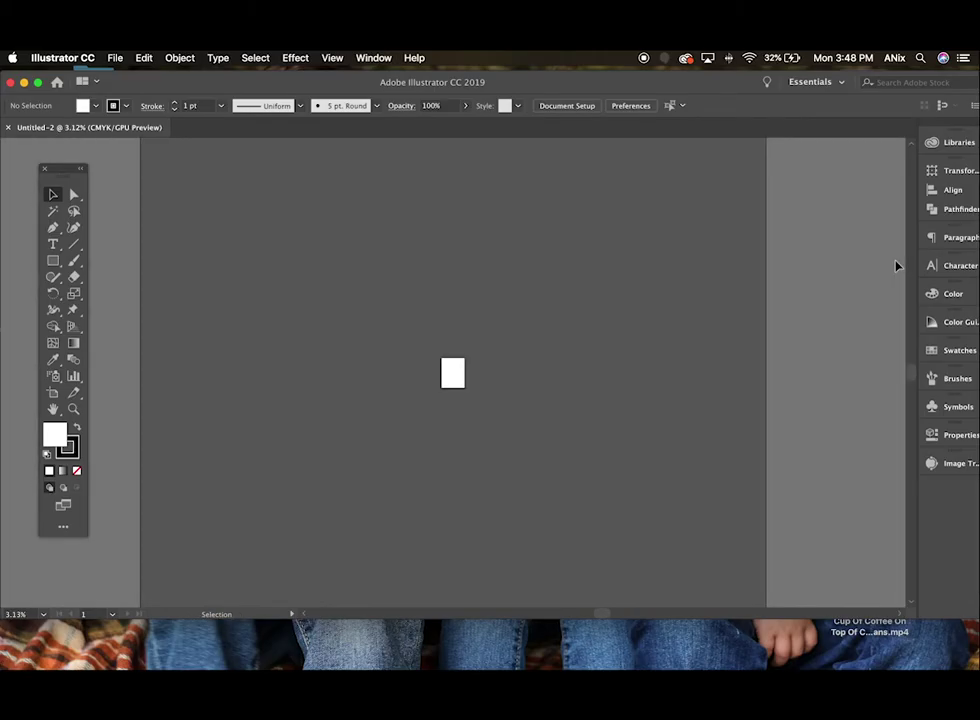
key("super+plus")
key("super+plus")
key("super+plus")
key("super+plus")
key("super+plus")
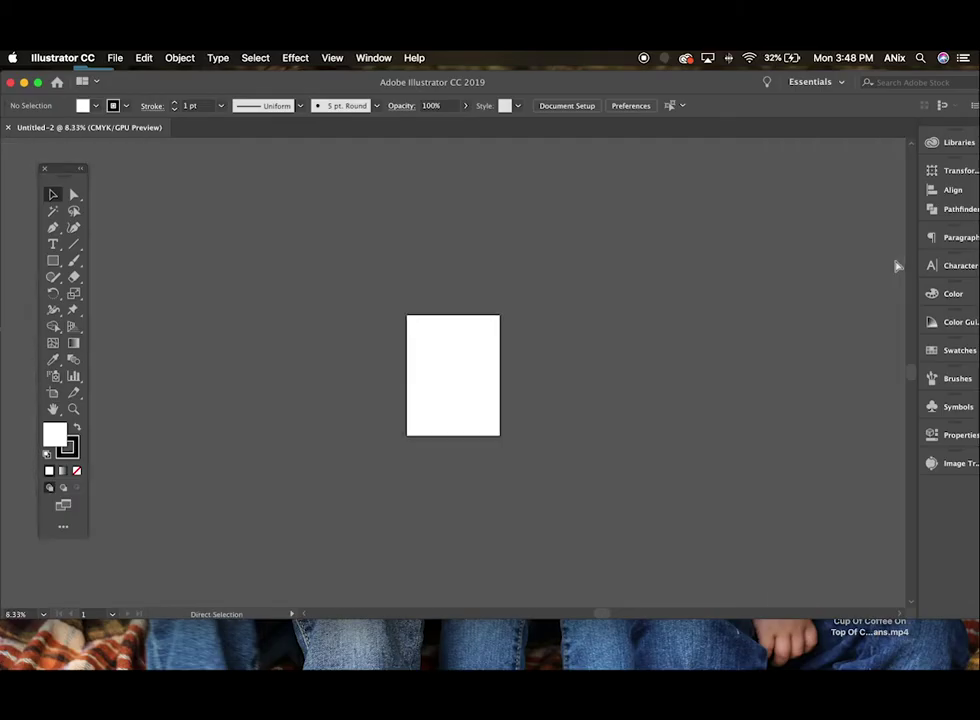
key("super+plus")
key("super+plus")
key("super+plus")
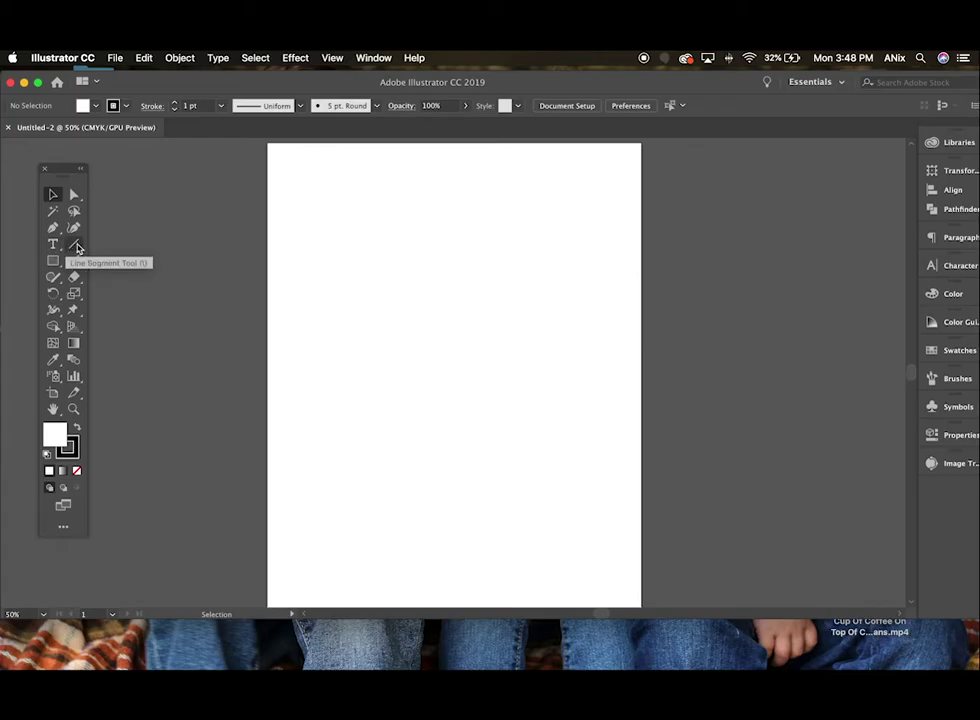
- Tear off the Rectangle tool flyout into a floating shape-tools panel beside the artboard
left_click(77, 248)
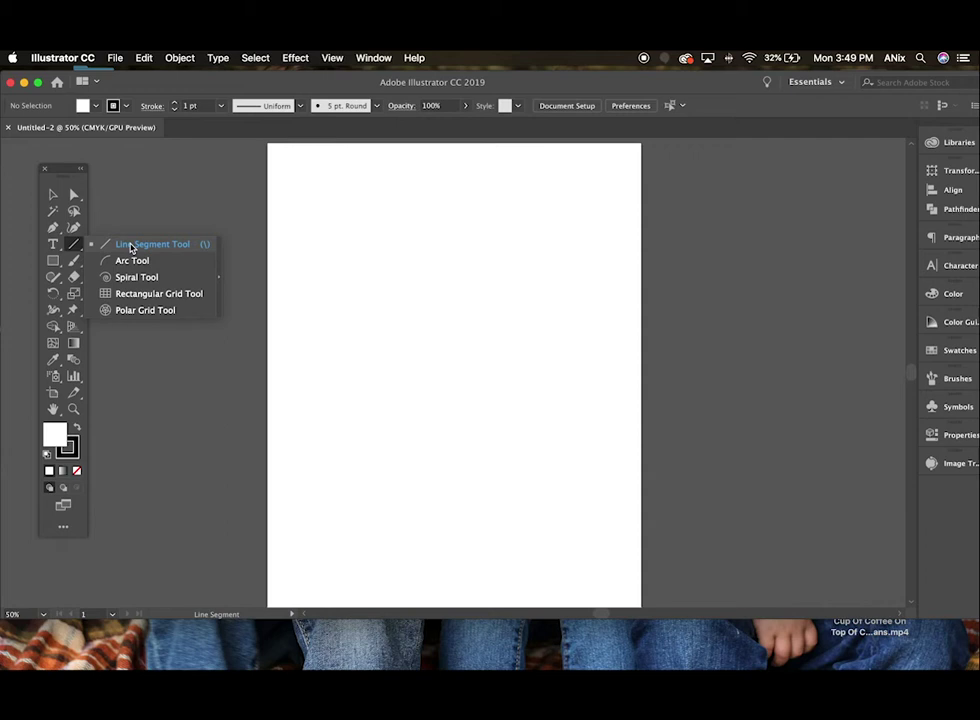
left_click(54, 261)
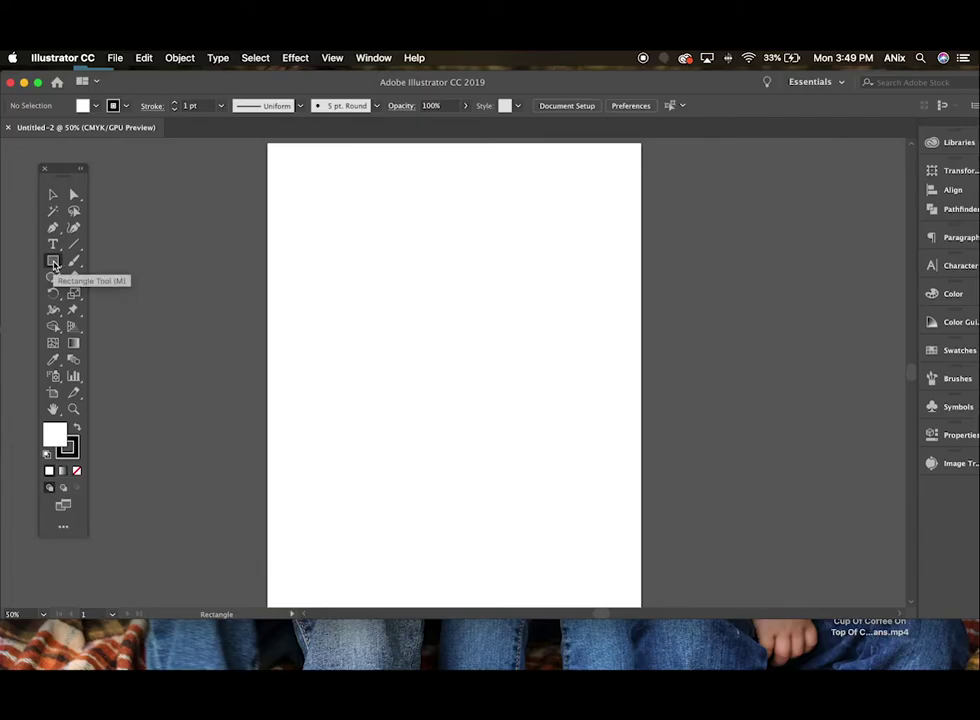
left_click(54, 263)
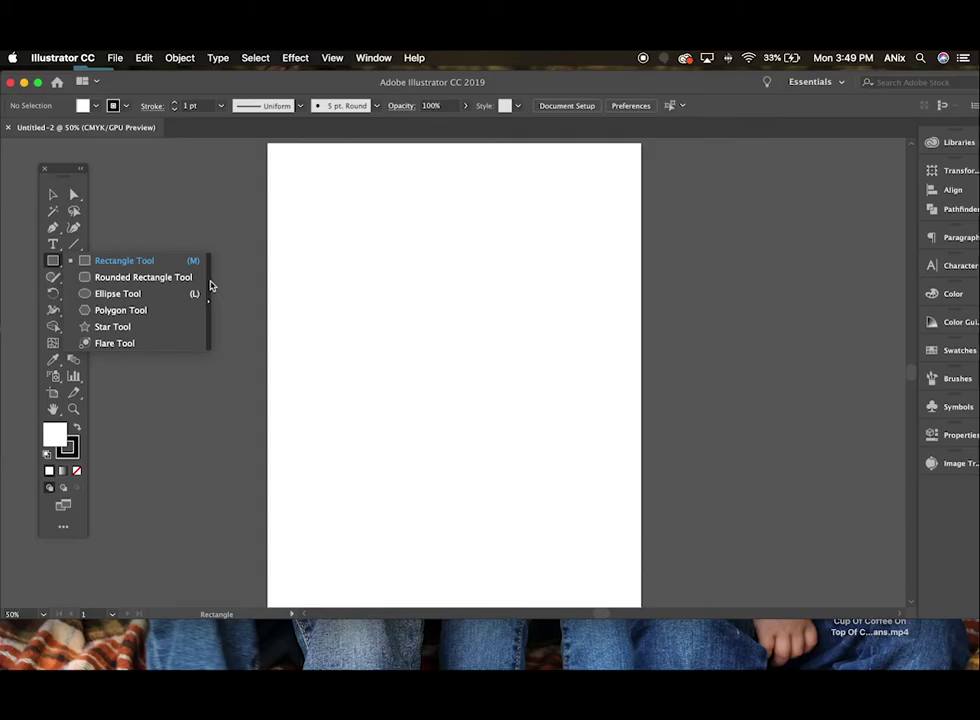
left_click(210, 287)
left_click_drag(149, 273, 220, 156)
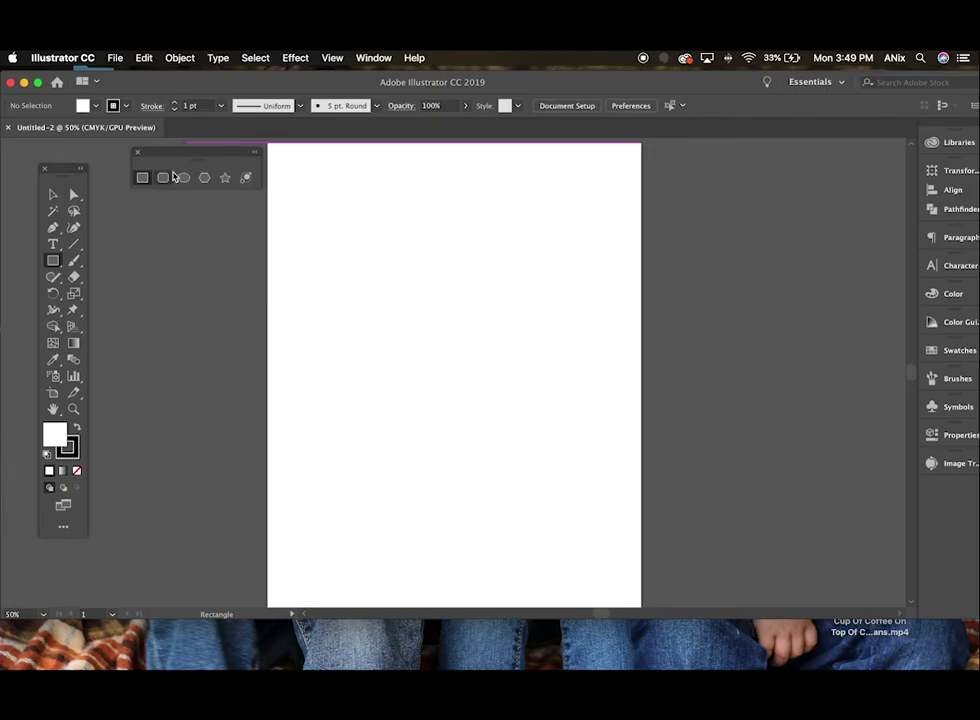
- Draw a large ellipse across the upper part of the page
left_click(193, 180)
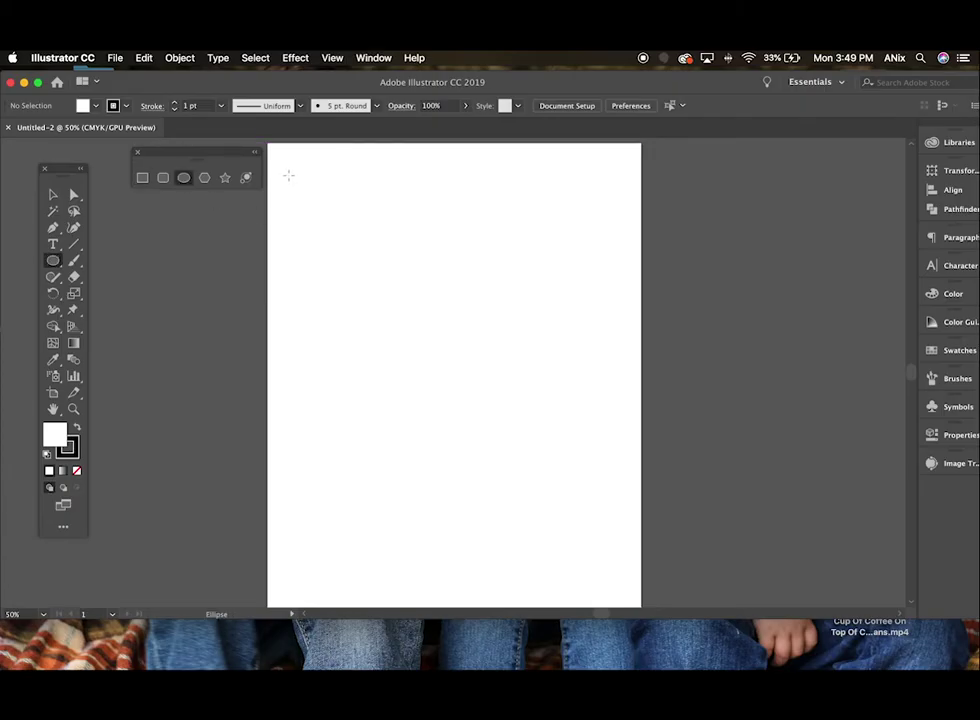
left_click_drag(288, 175, 620, 426)
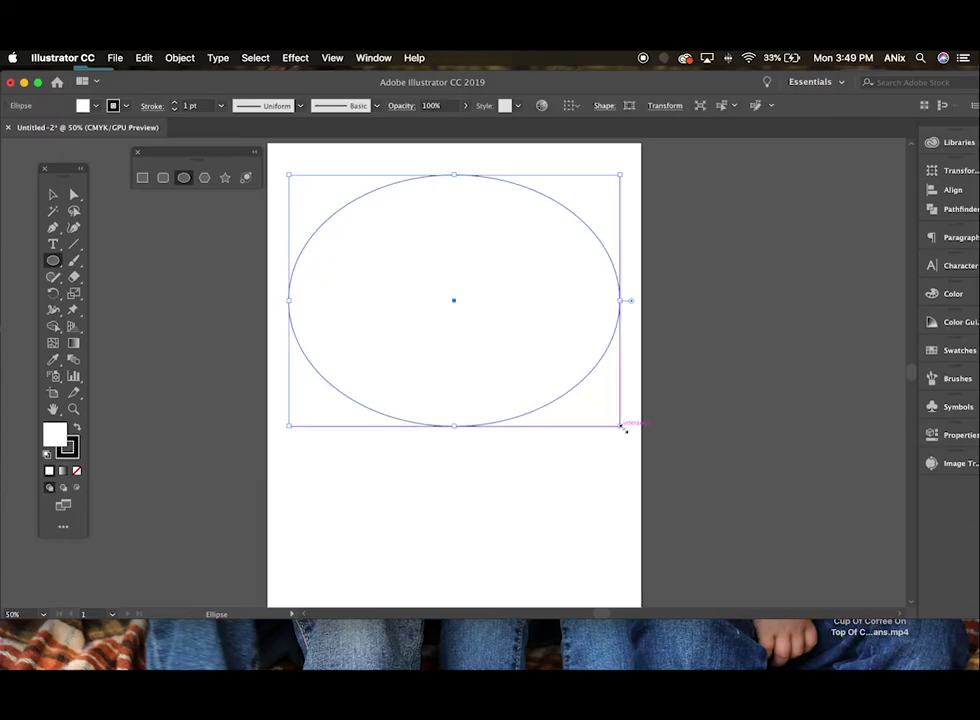
mouse_move(630, 300)
left_mouse_down()
mouse_move(632, 322)
mouse_move(576, 408)
mouse_move(623, 307)
left_mouse_up()
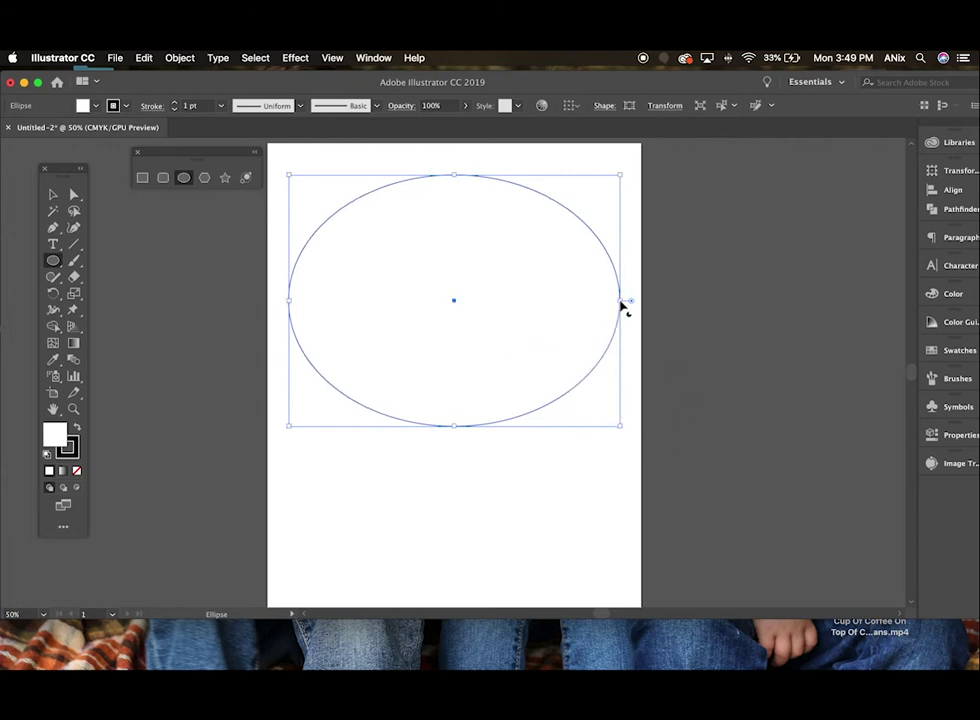
- Fill the ellipse with the tan swatch from the Swatches panel
left_click(72, 445)
left_click(376, 60)
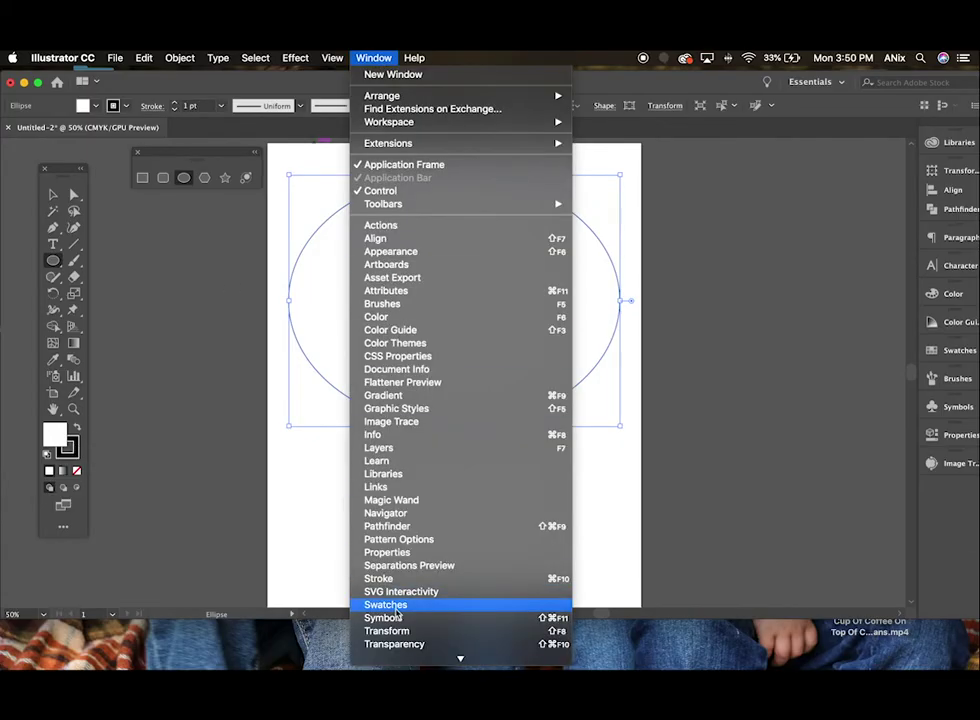
left_click(957, 356)
left_click(957, 356)
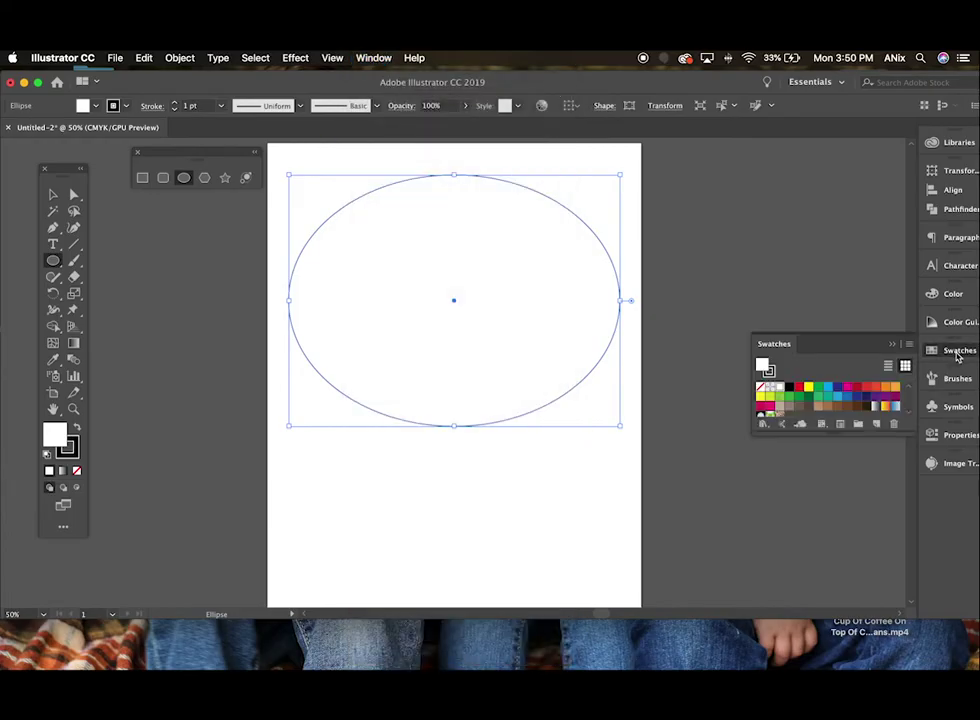
left_click(818, 406)
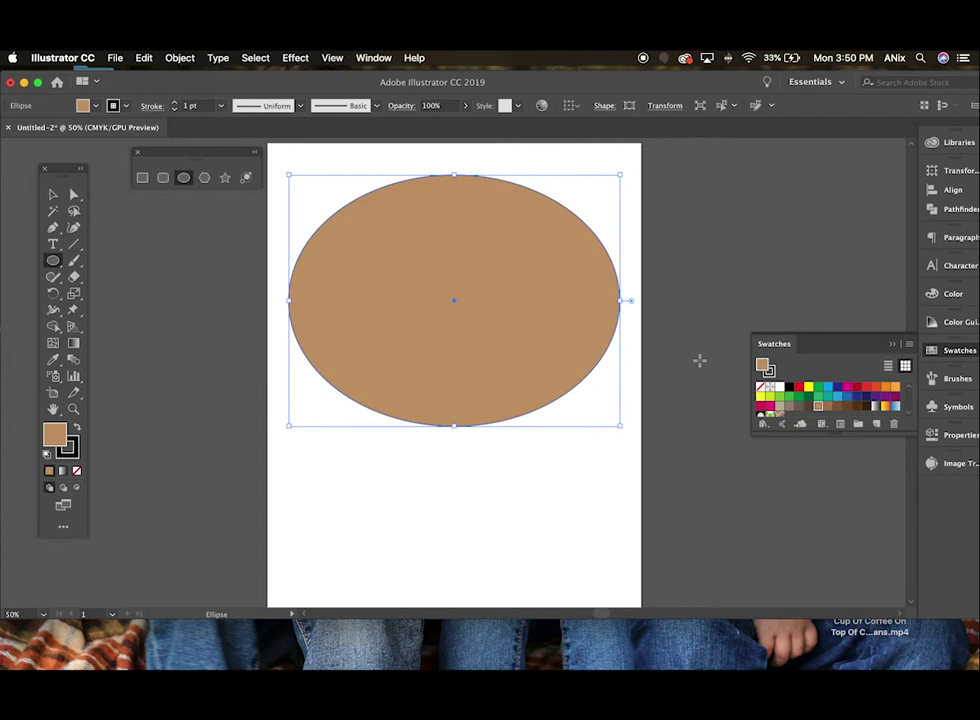
- Erase a horizontal gap across the middle of the oval, splitting it in two
left_click_drag(74, 277, 122, 282)
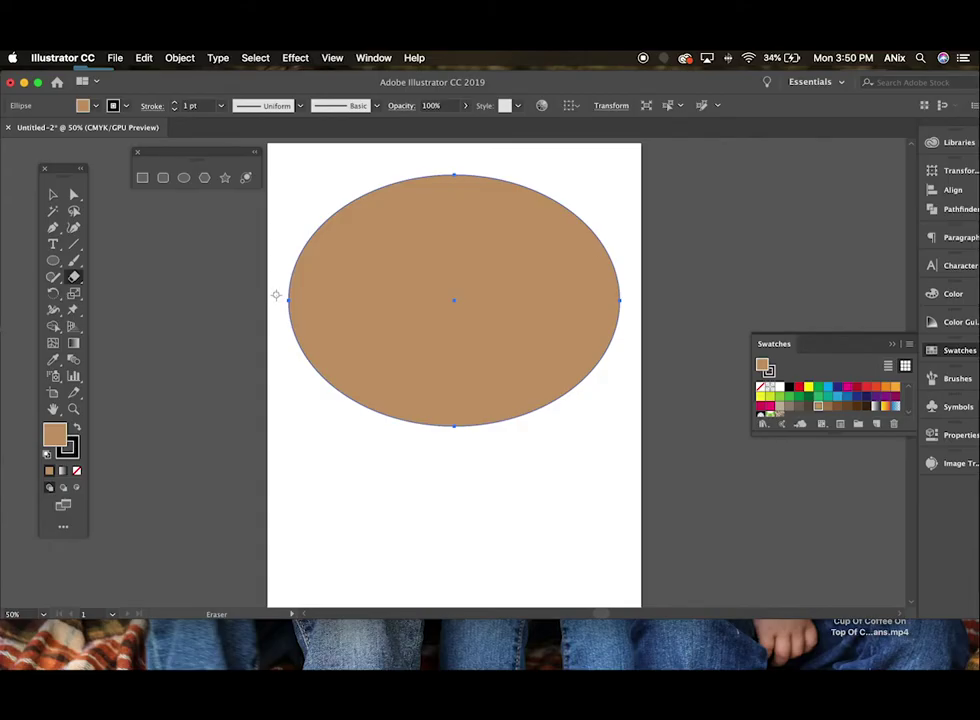
mouse_move(267, 296)
left_mouse_down()
mouse_move(536, 305)
mouse_move(680, 296)
left_mouse_up()
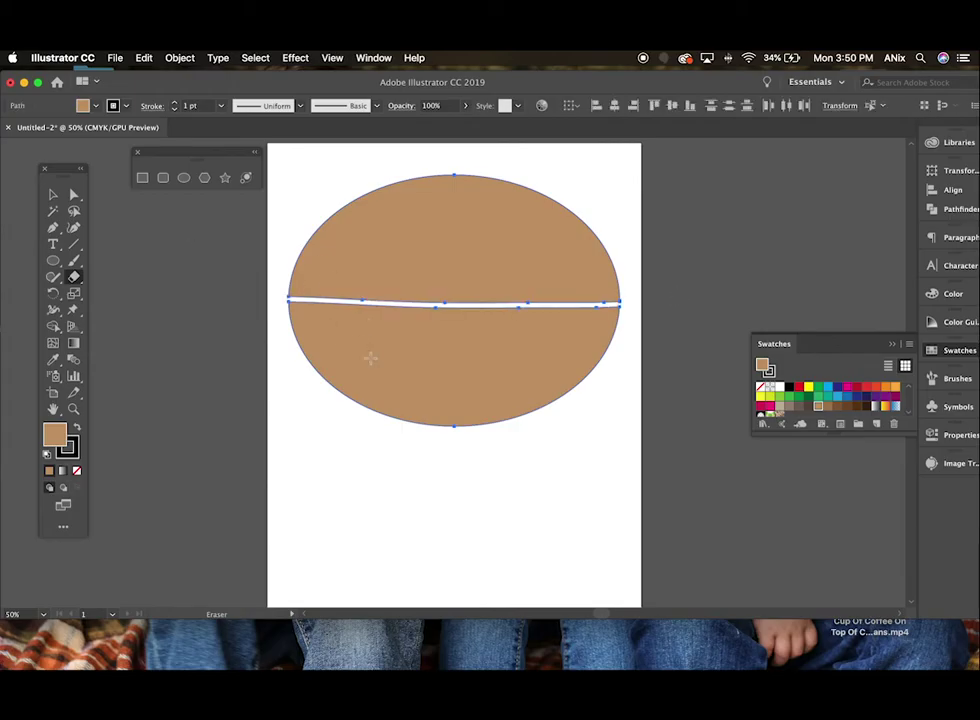
left_click(54, 195)
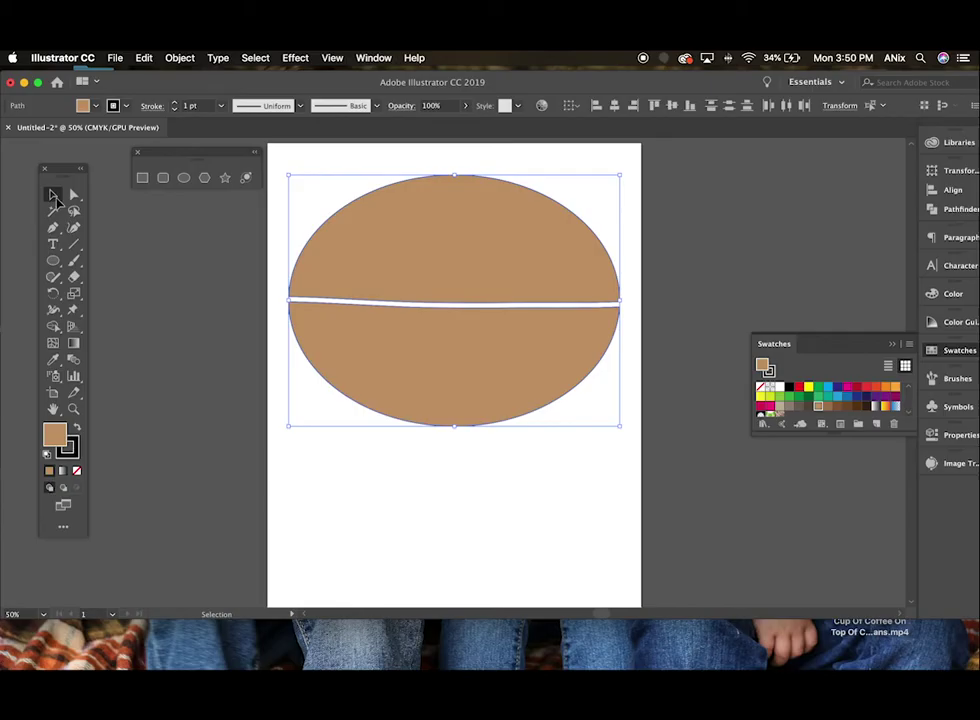
left_click(216, 260)
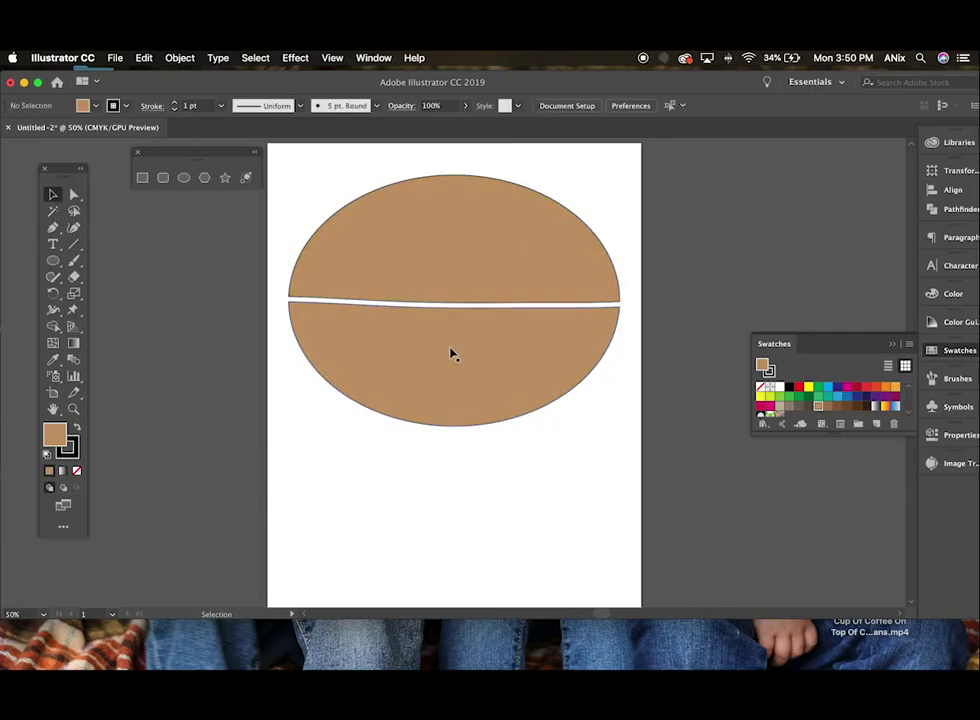
- Separate the two halves and flatten each into a shallow top and bottom bun
left_click_drag(453, 372, 461, 460)
left_click_drag(475, 273, 482, 250)
left_click(469, 429)
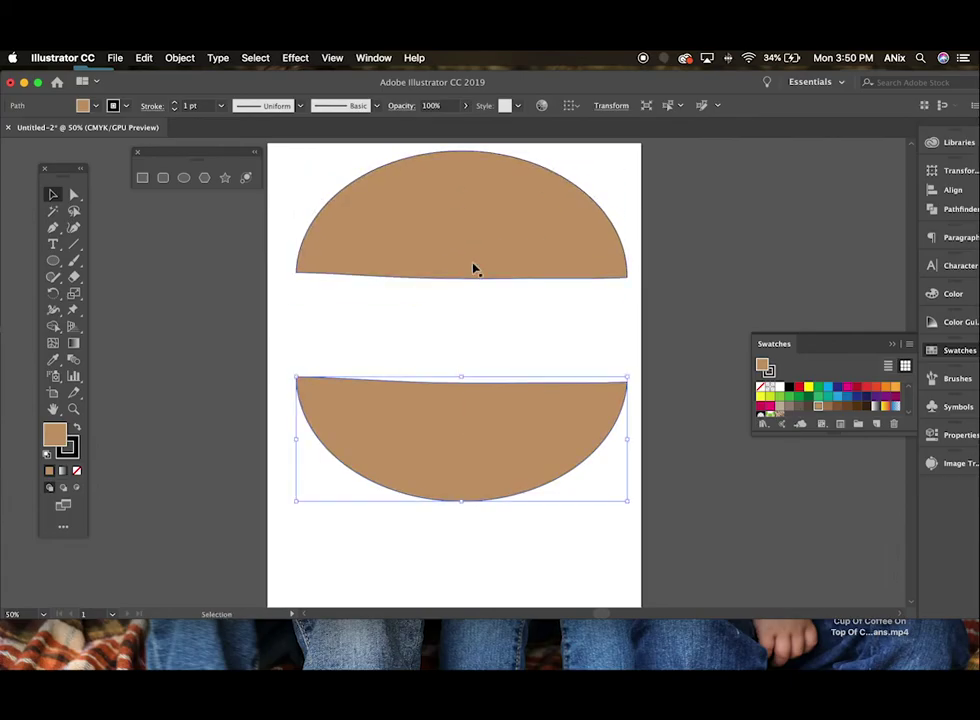
left_click(473, 267)
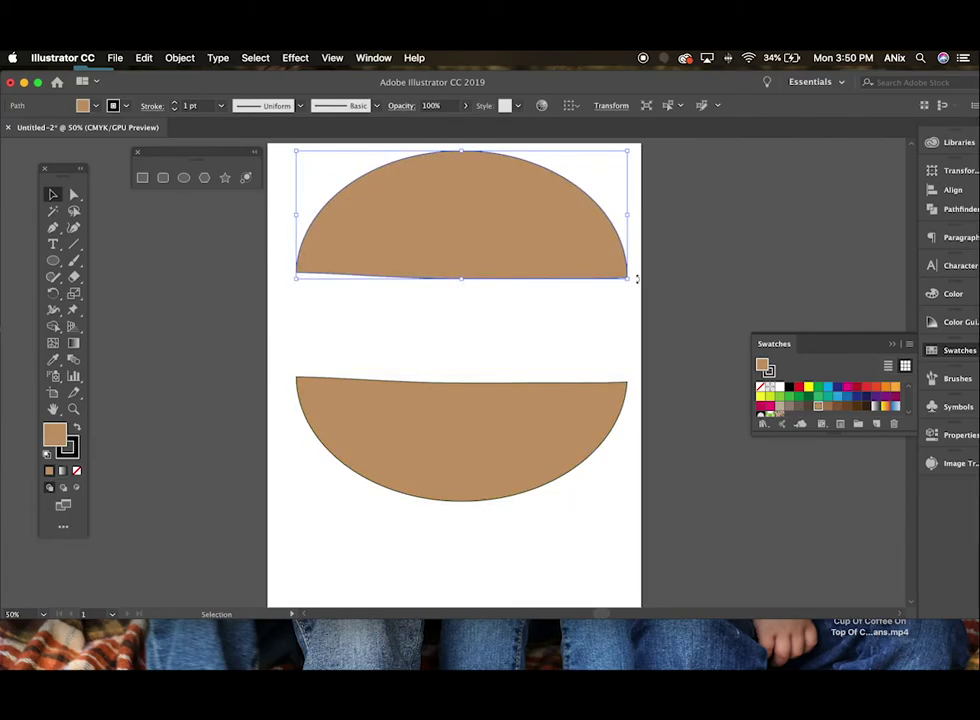
mouse_move(636, 279)
left_mouse_down()
mouse_move(582, 348)
mouse_move(634, 278)
left_mouse_up()
left_click_drag(461, 282, 460, 217)
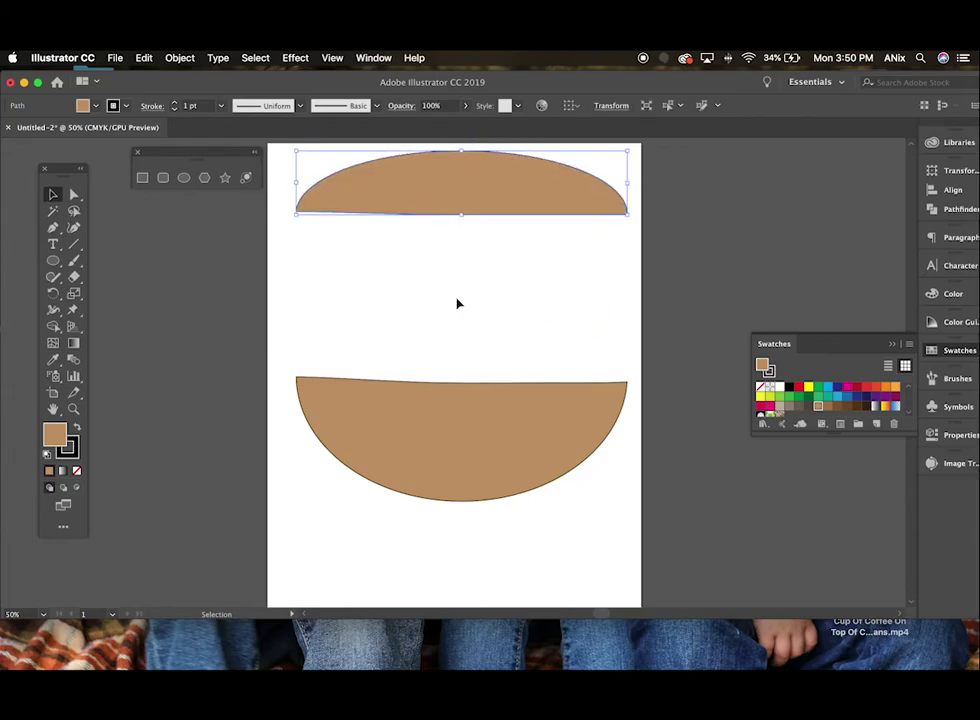
left_click_drag(468, 473, 461, 371)
left_click(466, 420)
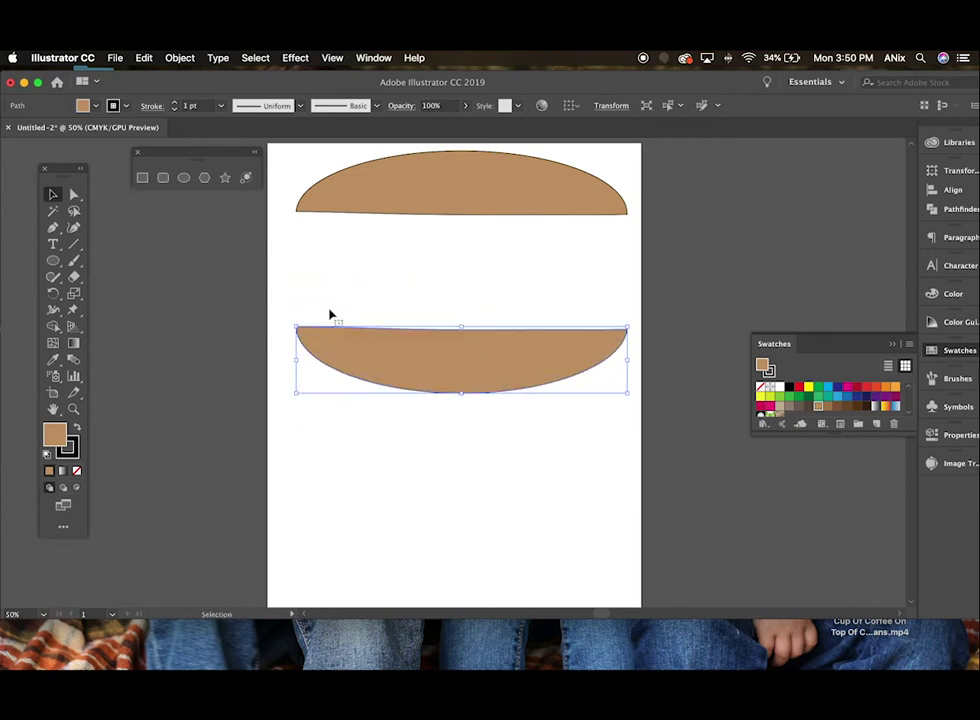
- Draw a dark brown rounded-rectangle patty over the lower bun
left_click(163, 178)
left_click_drag(307, 293, 618, 339)
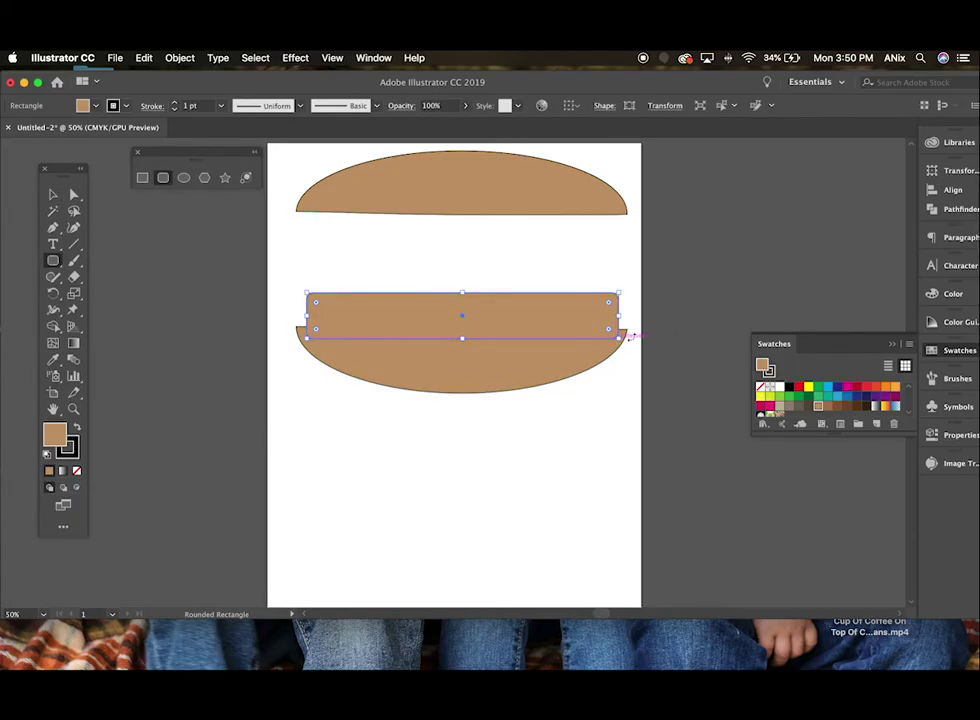
left_click(847, 405)
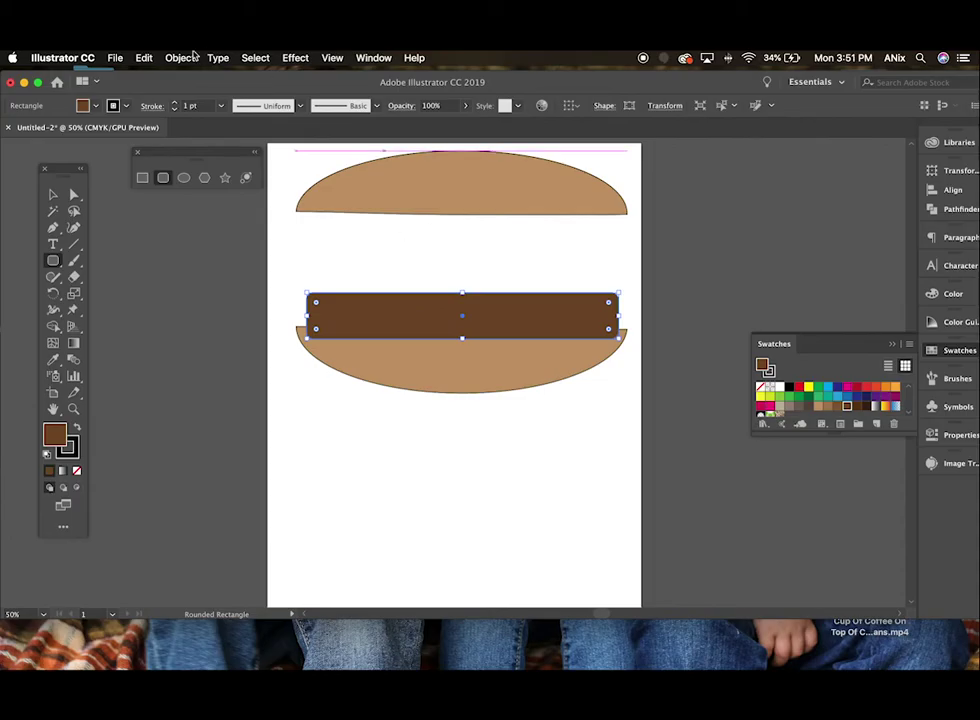
- Send the patty to the back, behind the bottom bun
left_click(179, 60)
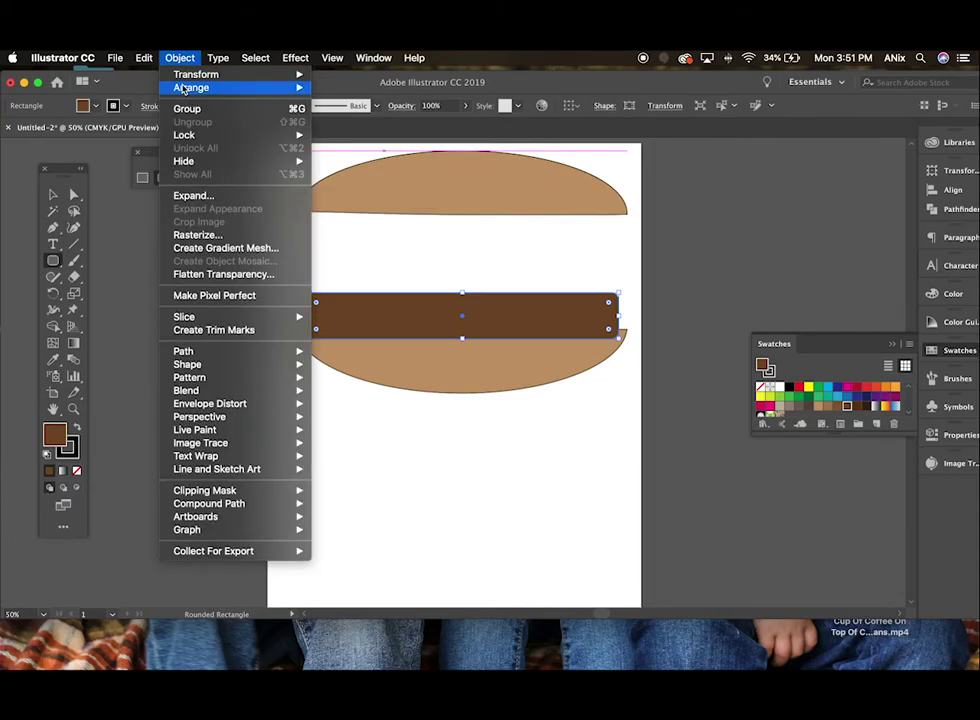
mouse_move(280, 87)
left_click(381, 129)
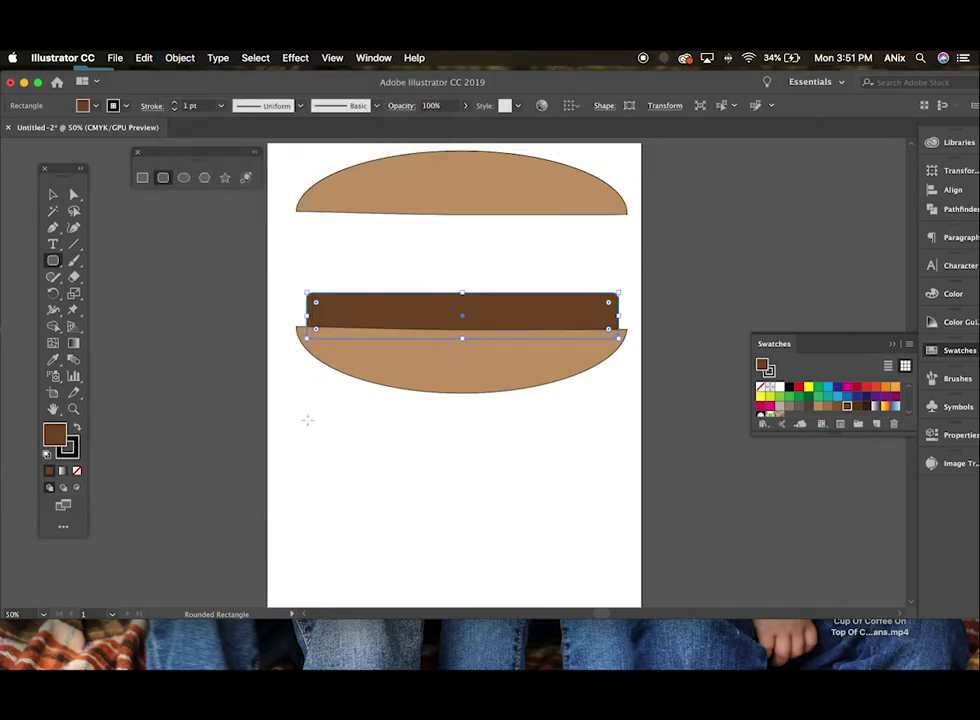
- Draw a three-point orange triangle and stretch it into a long cheese spike near the patty
left_click(225, 178)
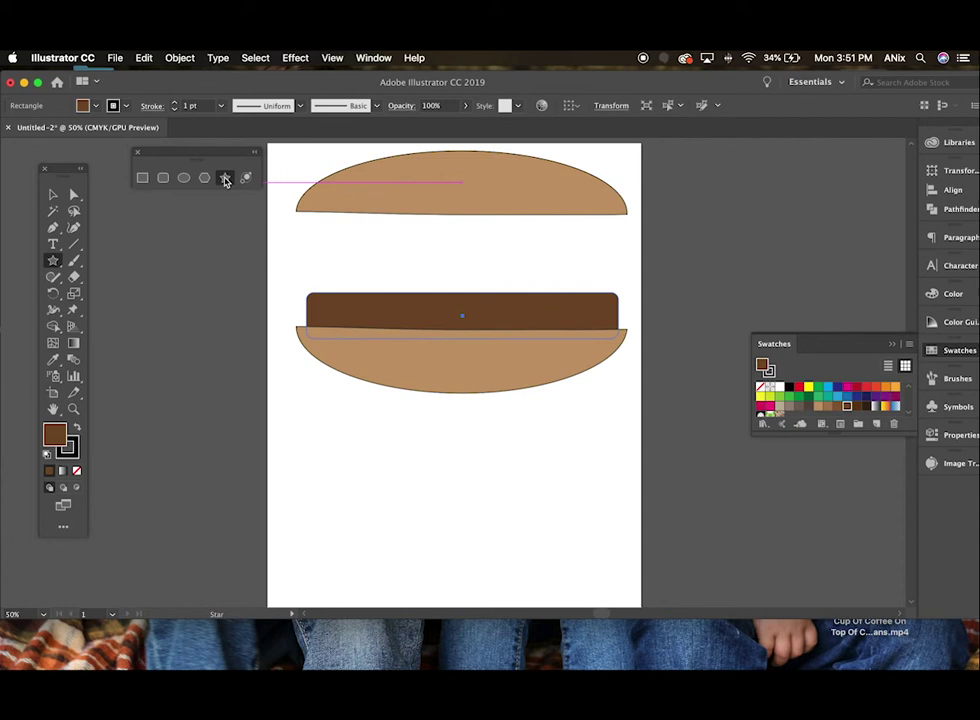
left_click_drag(234, 341, 197, 435)
key("Down")
key("Down")
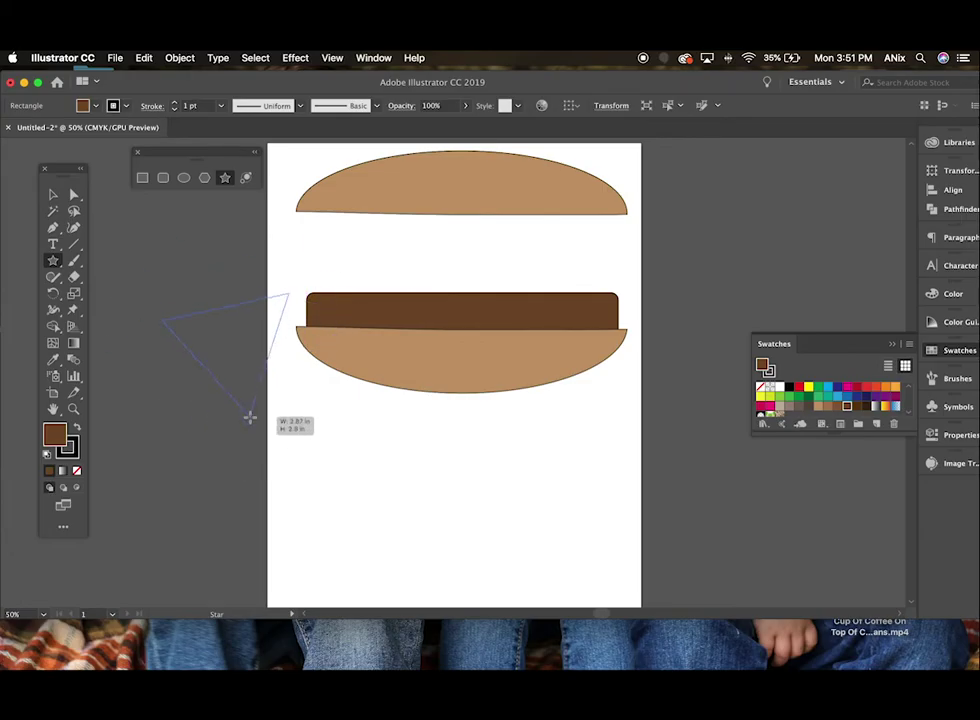
mouse_move(250, 417)
left_mouse_down()
mouse_move(276, 403)
mouse_move(236, 421)
left_mouse_up()
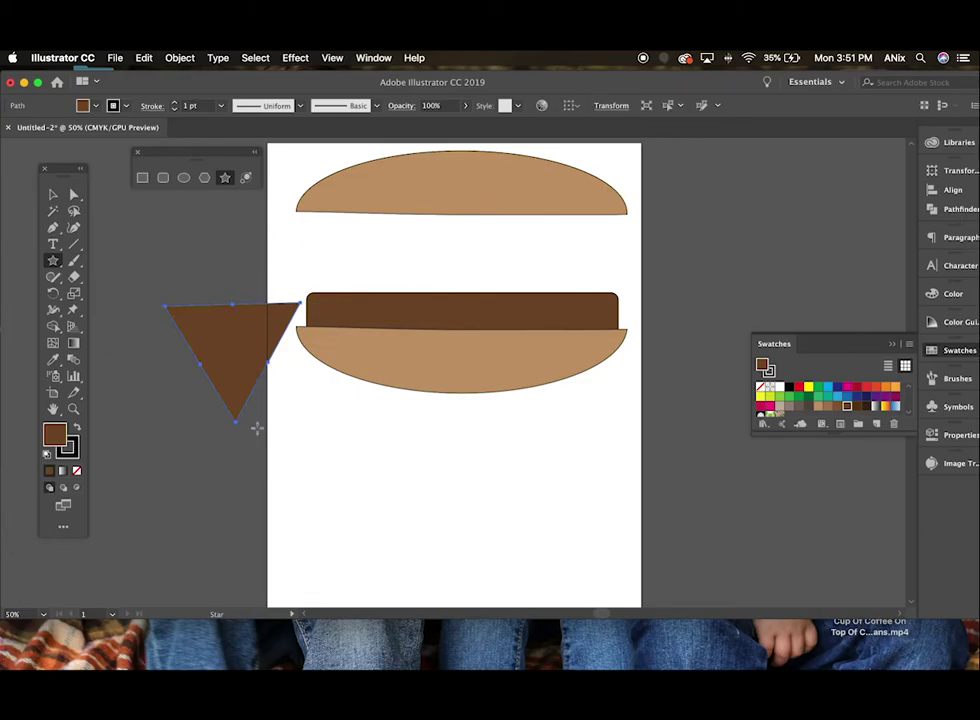
left_click(895, 388)
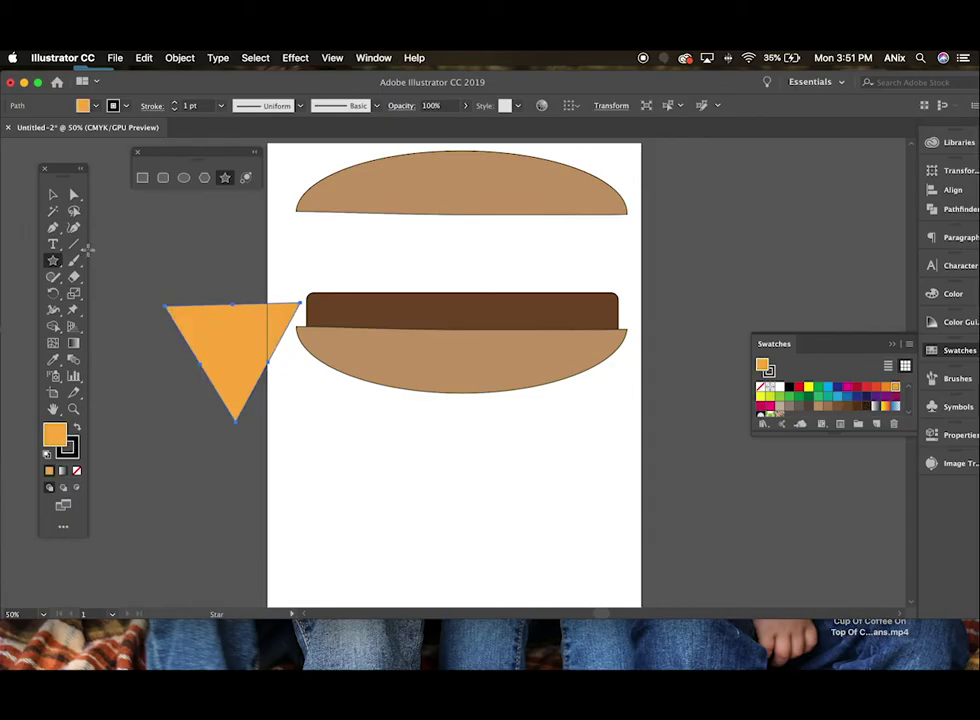
left_click(52, 196)
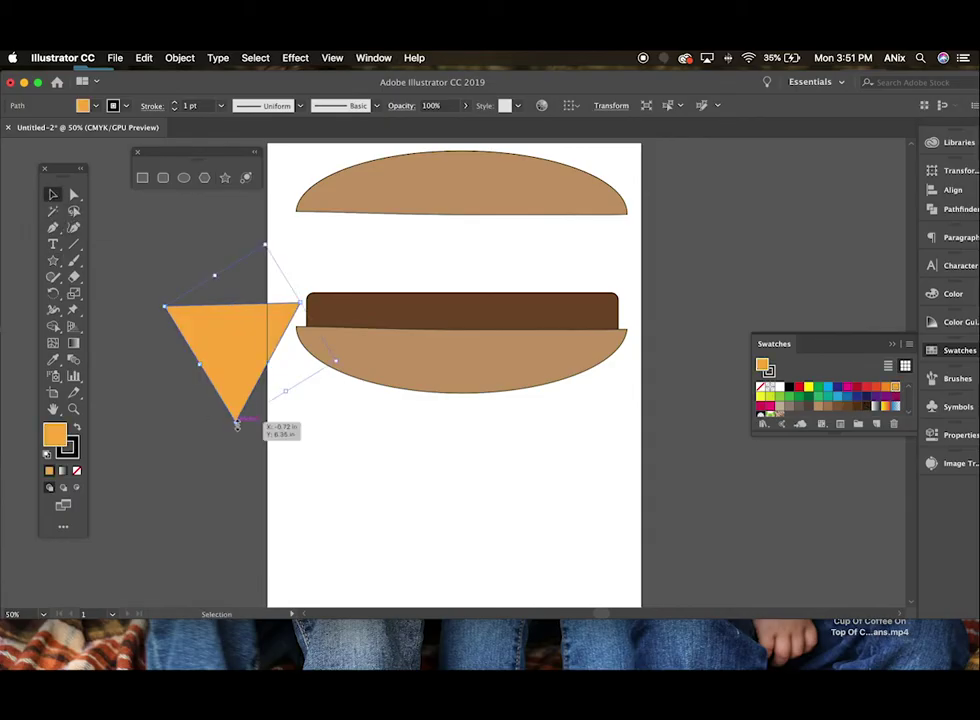
left_click_drag(236, 422, 240, 366)
left_click_drag(285, 283, 436, 295)
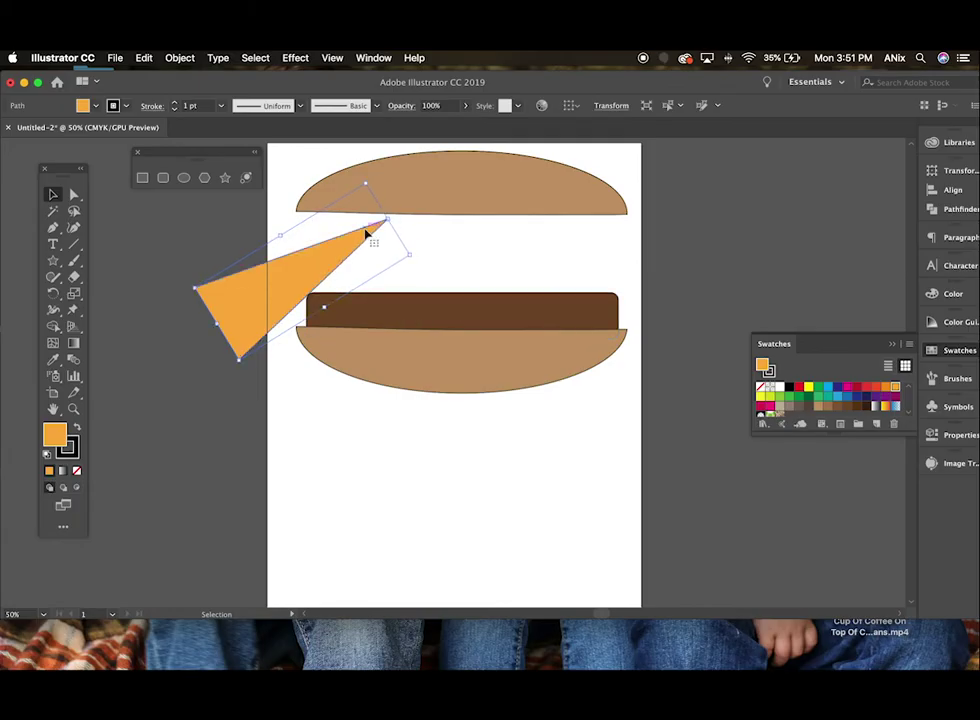
left_click_drag(367, 232, 395, 304)
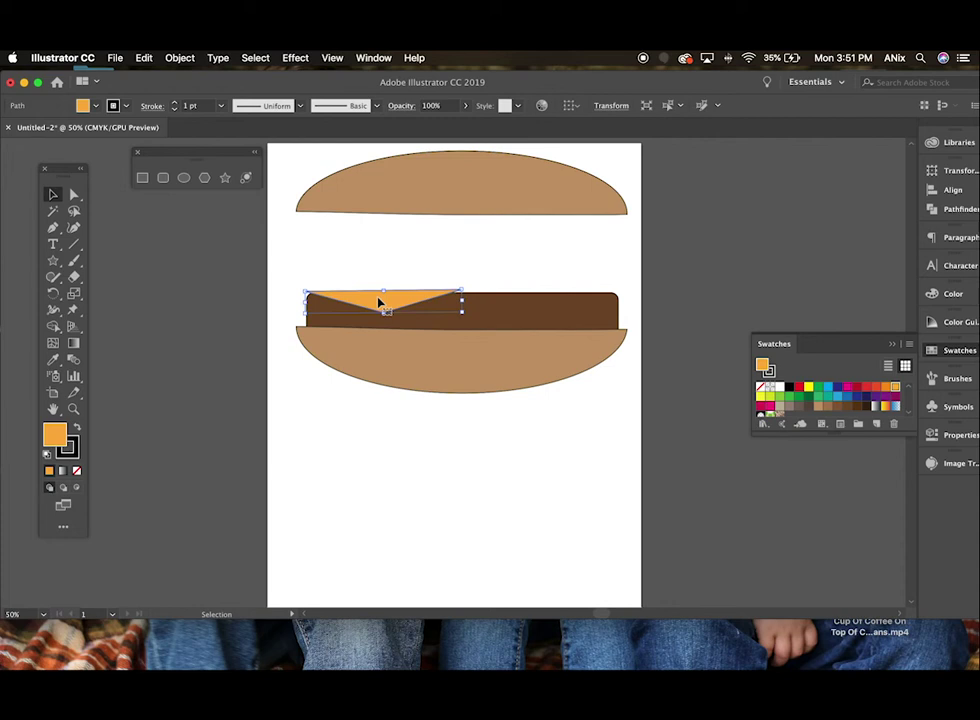
- Copy the cheese triangle onto the patty's right half and raise the patty behind the cheese
left_click_drag(381, 301, 536, 306)
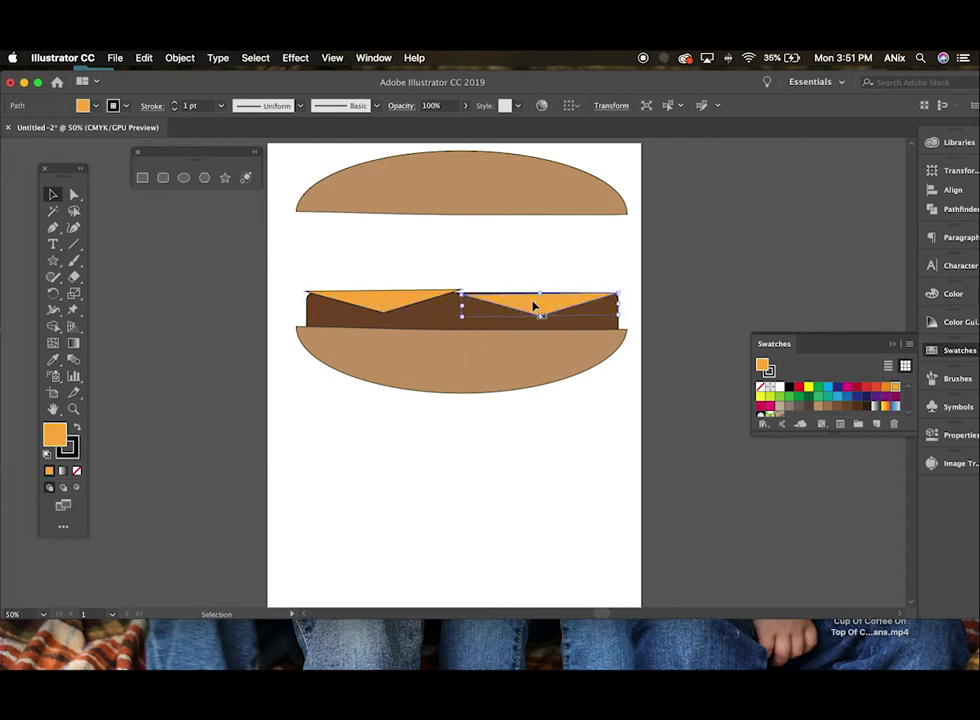
left_click(429, 293)
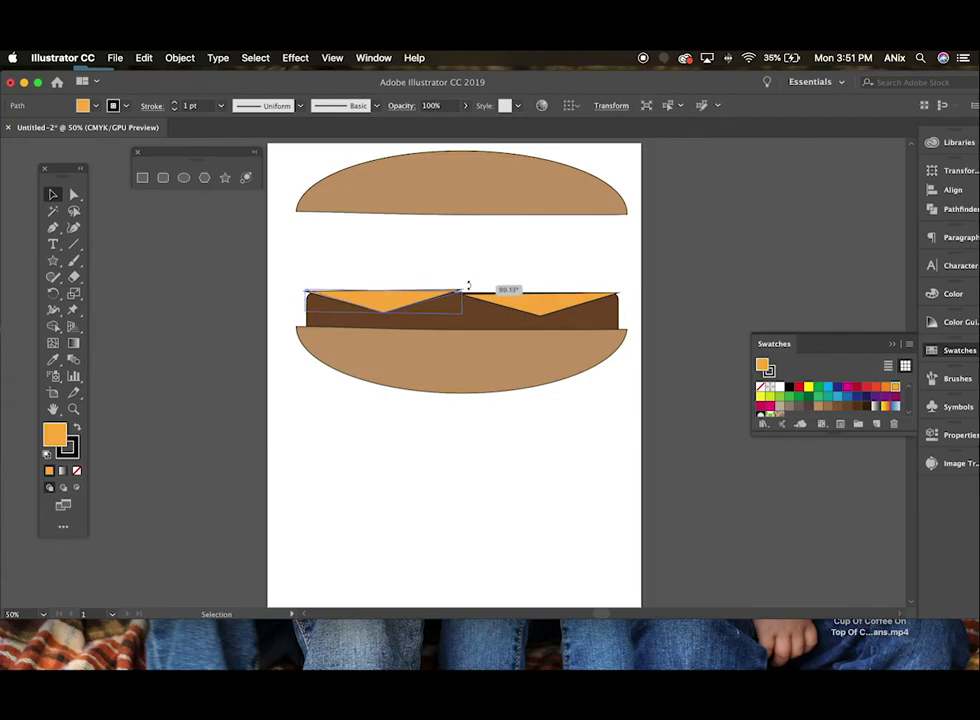
left_click_drag(415, 302, 417, 304)
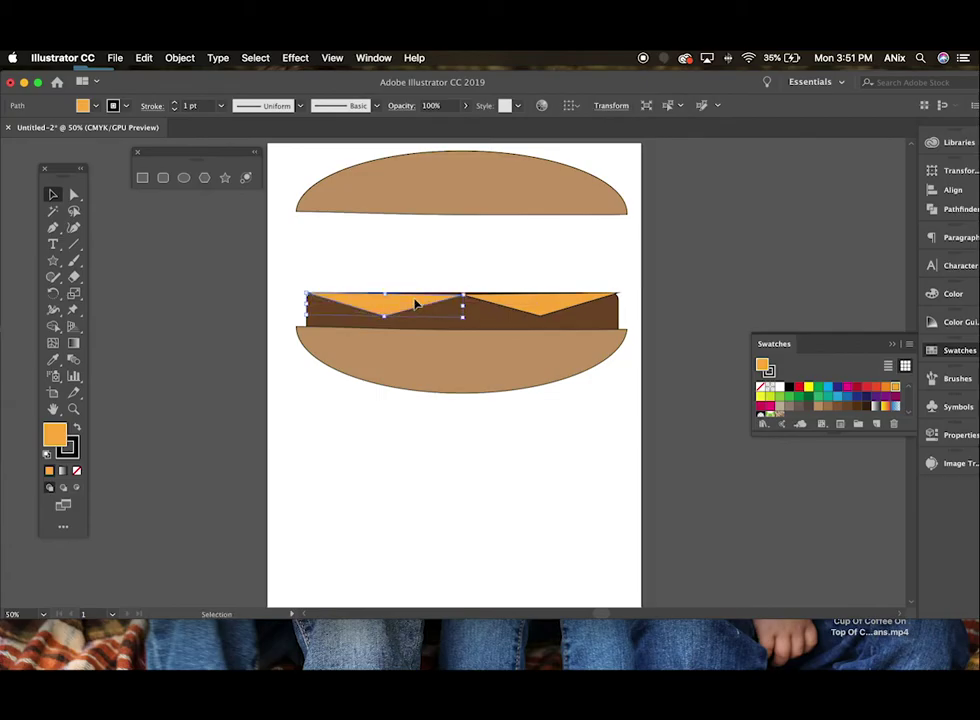
left_click(487, 324)
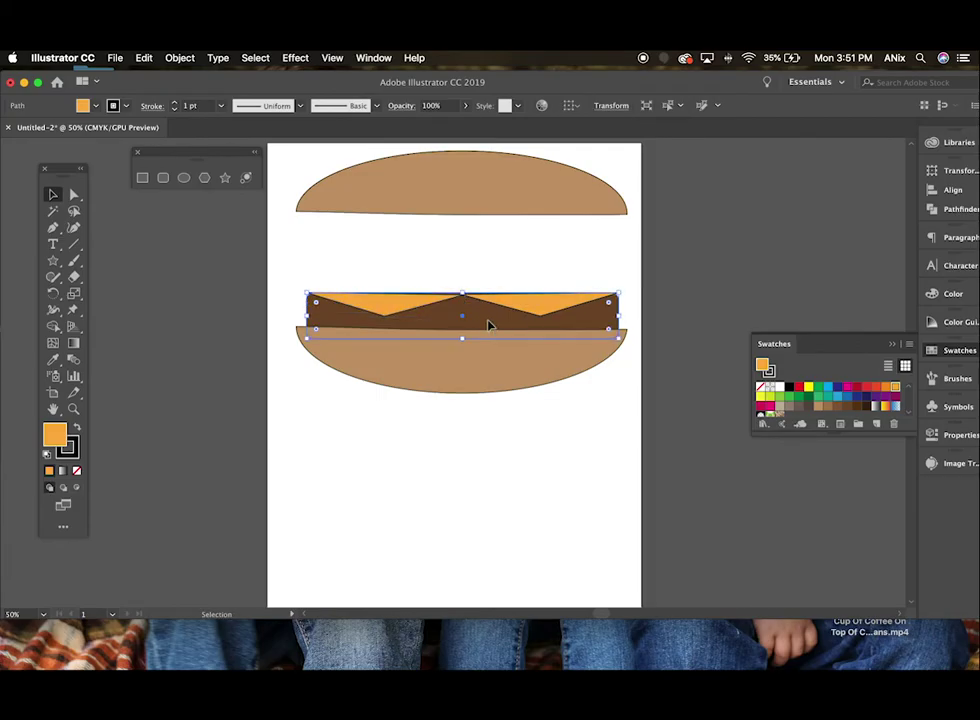
left_click_drag(490, 326, 490, 296)
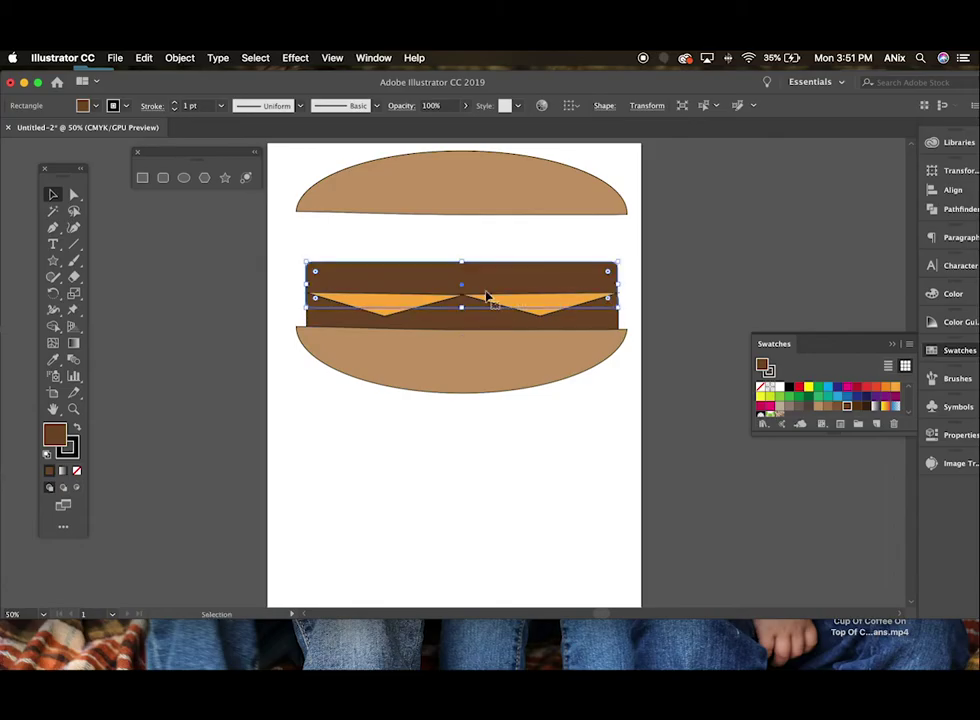
- Duplicate both cheese triangles higher up for a second cheese layer
left_click(387, 308)
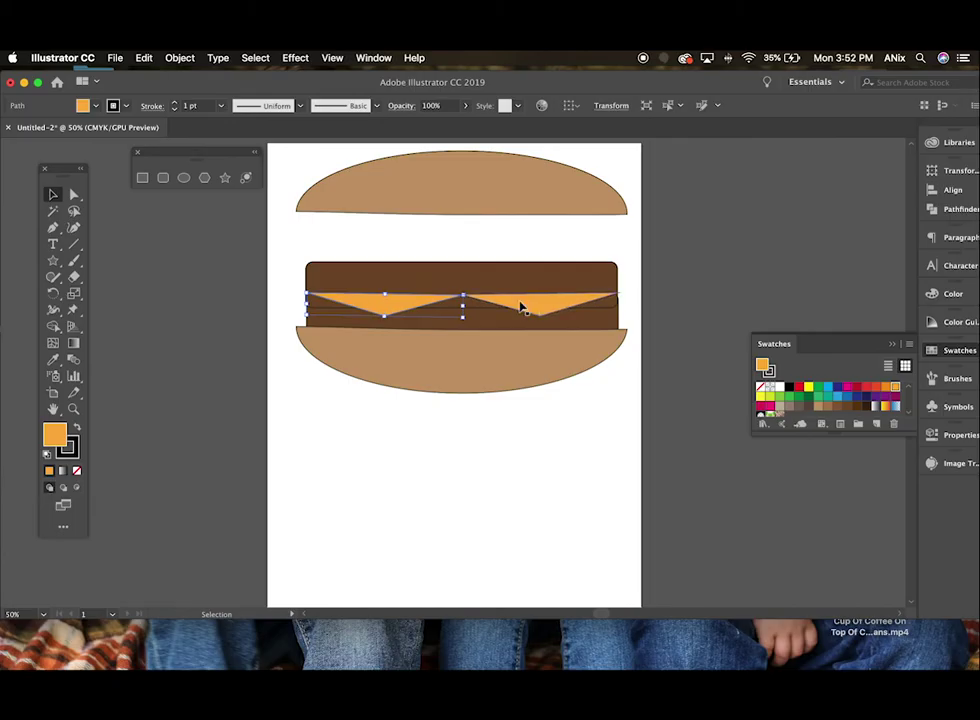
left_click(552, 308, "shift")
left_click_drag(547, 308, 543, 281)
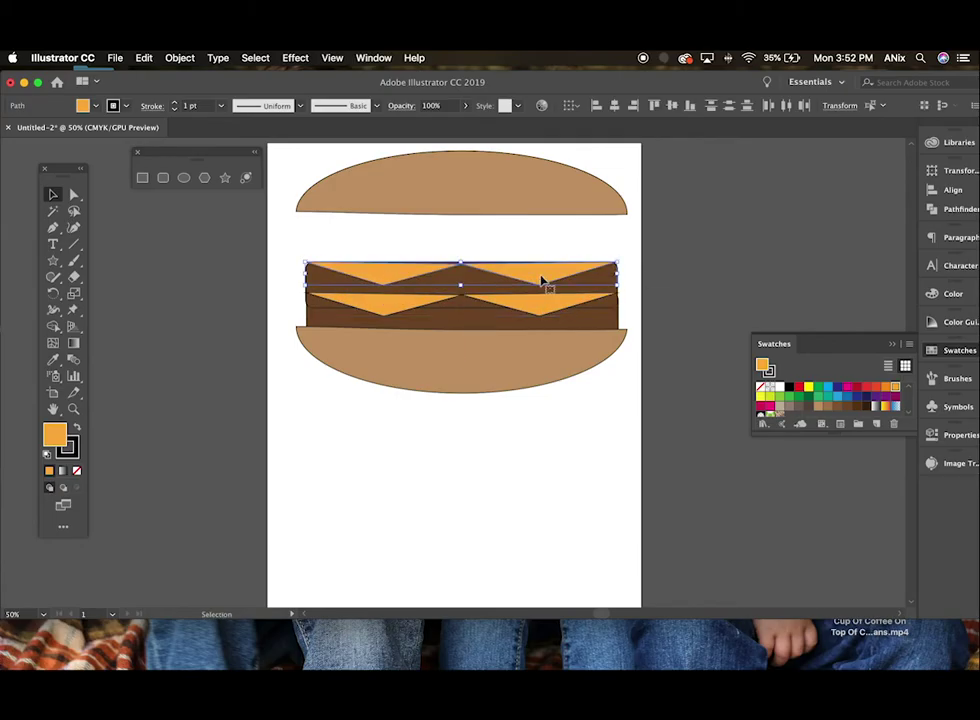
- Send the upper brown patty to the back behind the other shapes
left_click(474, 309)
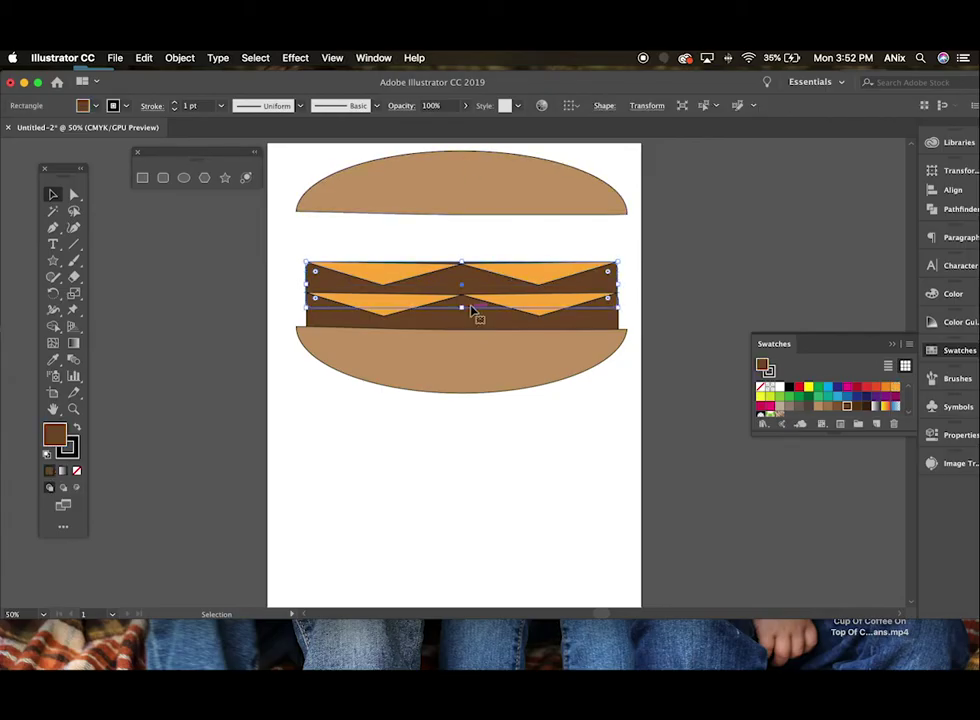
left_click(185, 57)
mouse_move(220, 87)
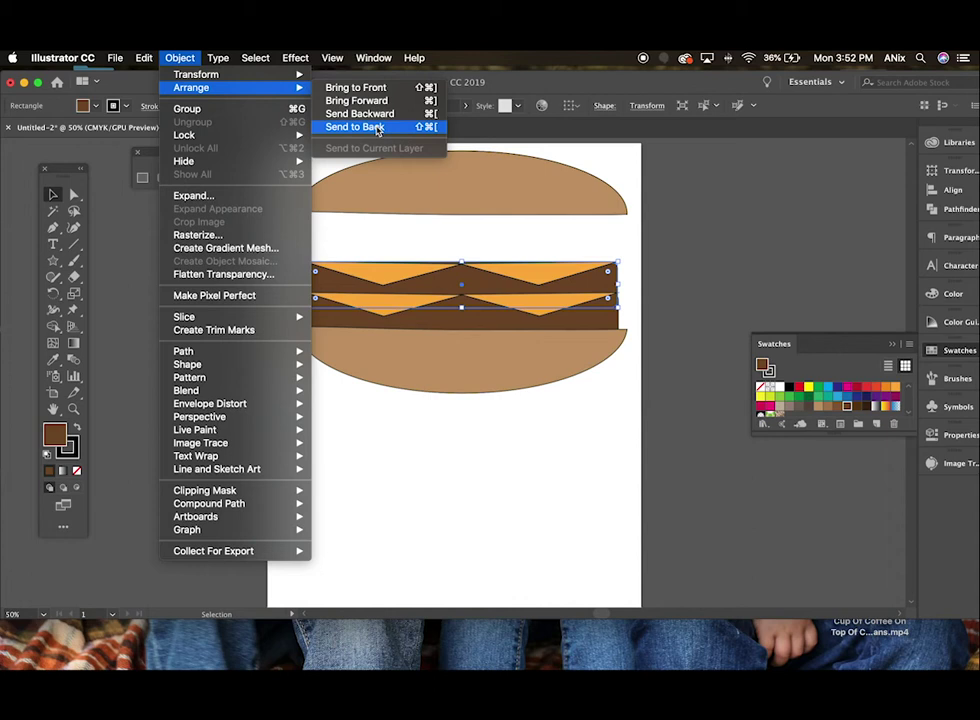
left_click(355, 127)
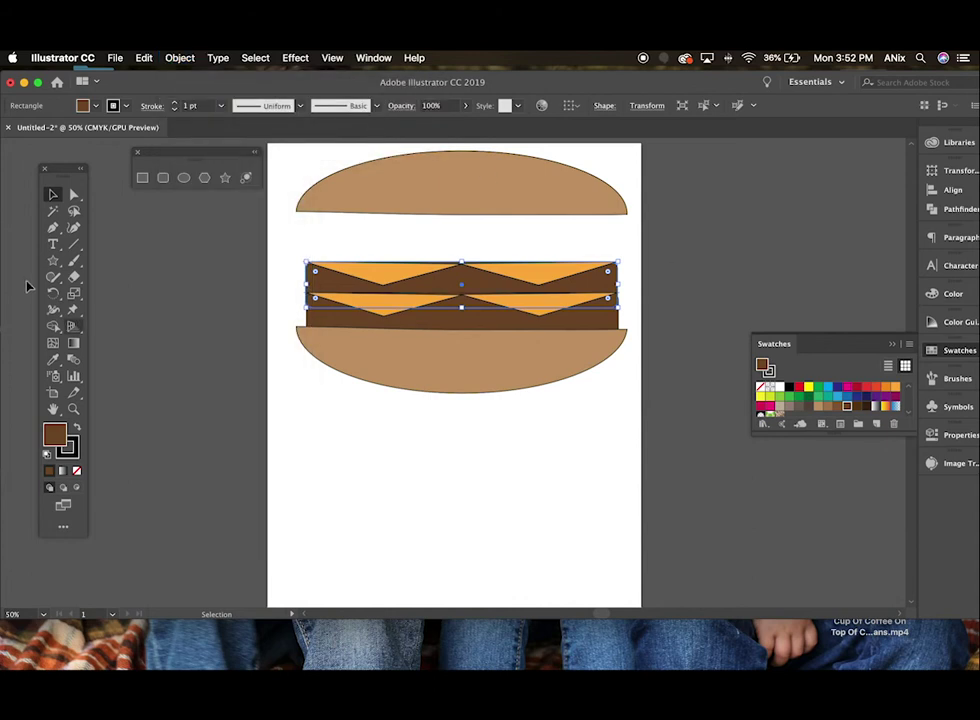
left_click(163, 177)
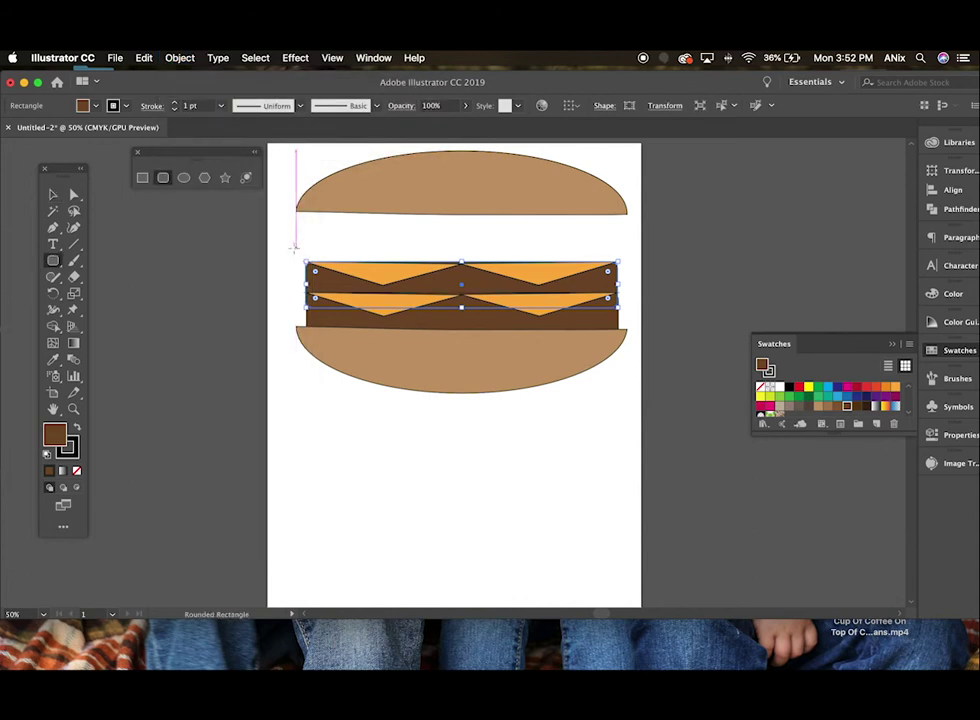
- Draw a green bar above the cheese and roughen its top edge with the Wrinkle tool
left_click_drag(296, 248, 628, 272)
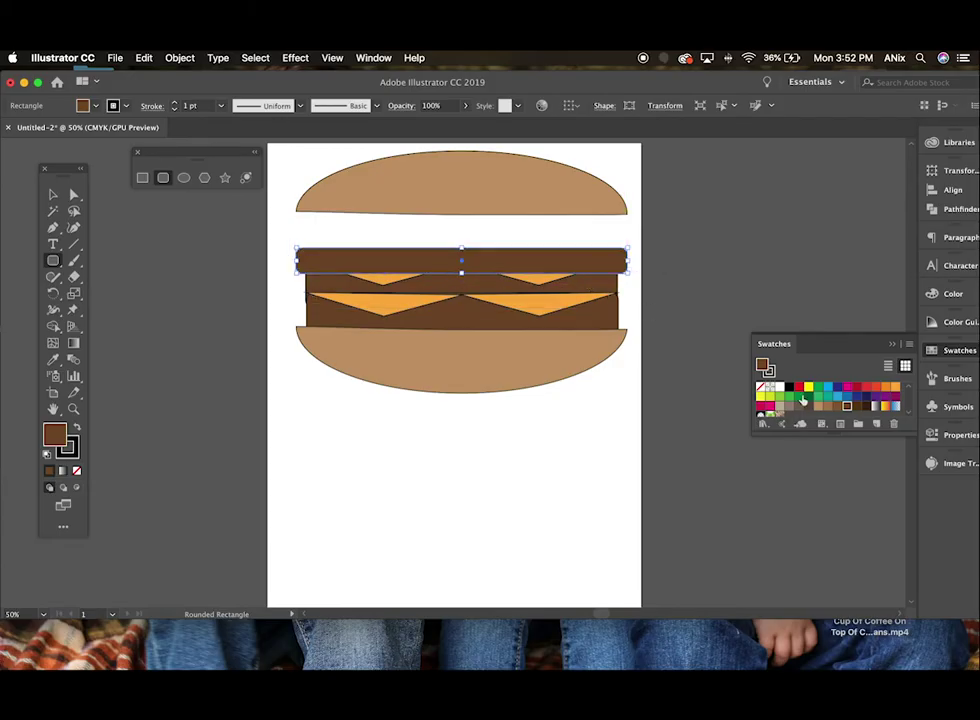
left_click(800, 399)
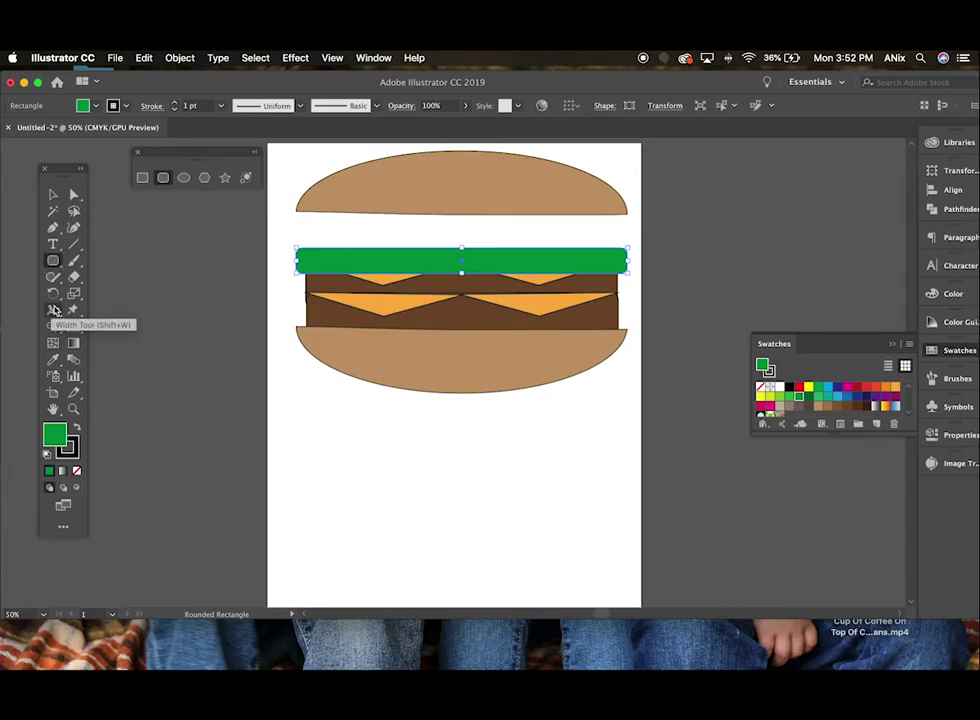
left_click(54, 311)
left_click_drag(54, 311, 183, 210)
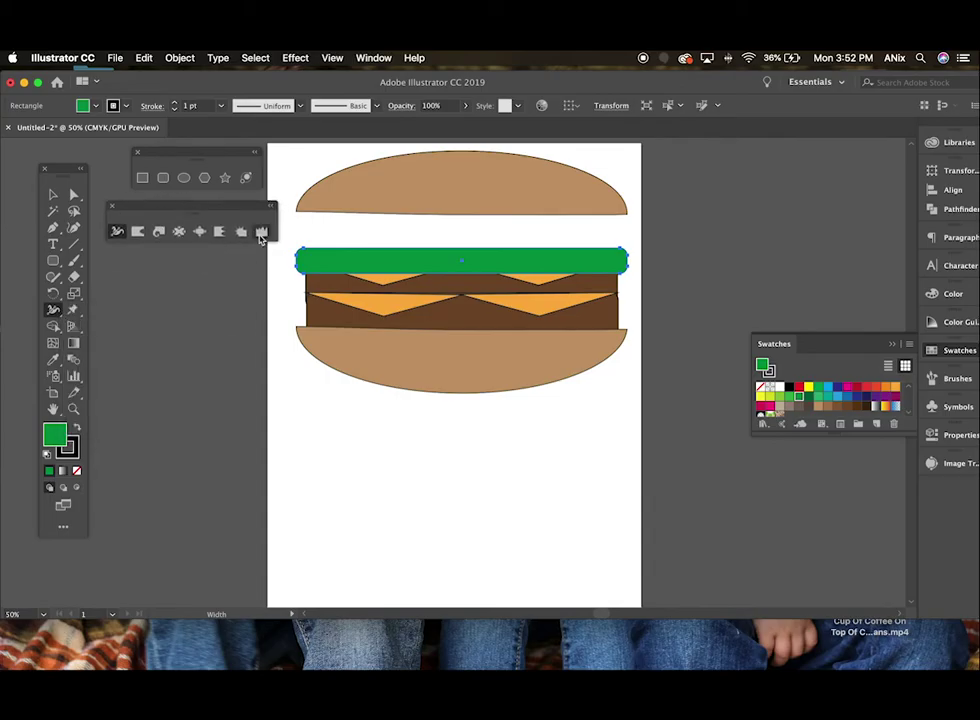
left_click(263, 236)
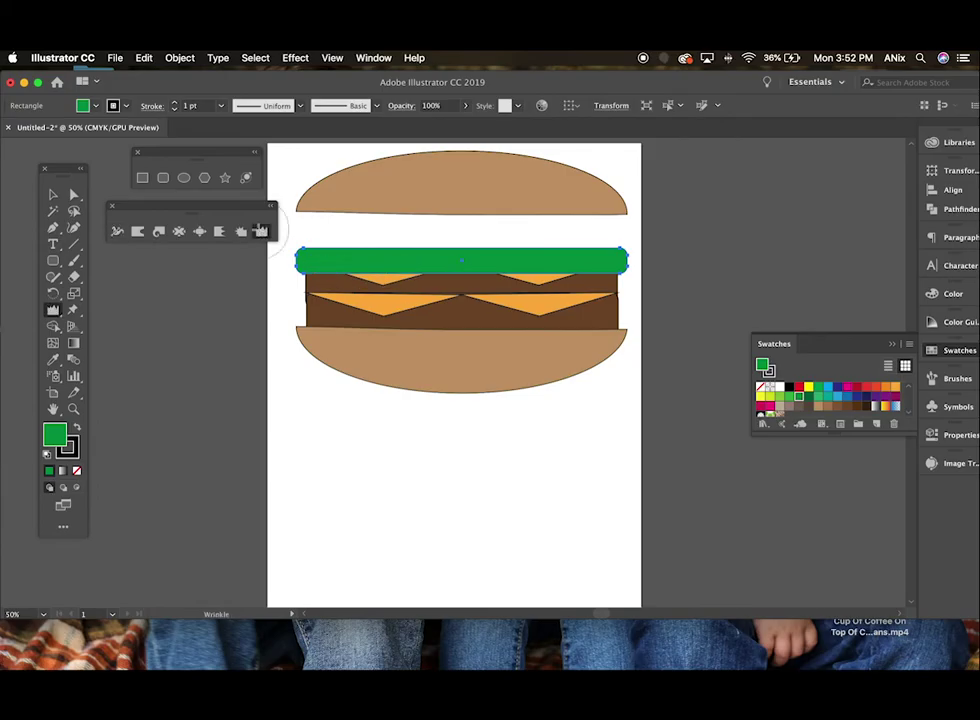
mouse_move(304, 260)
left_mouse_down()
mouse_move(470, 265)
mouse_move(466, 256)
mouse_move(484, 267)
left_mouse_up()
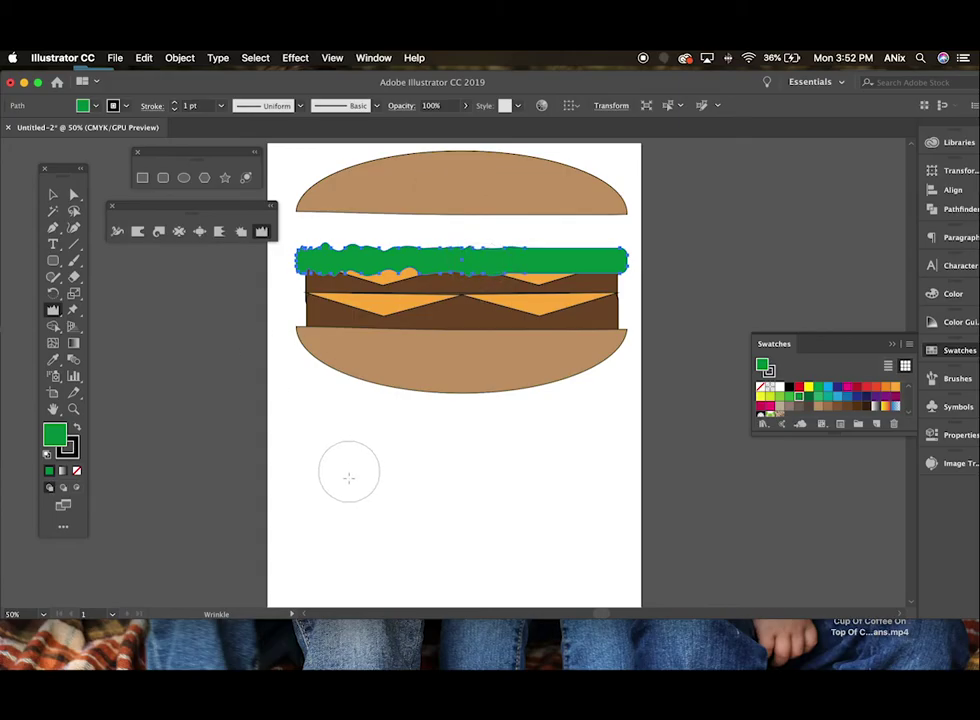
mouse_move(347, 449)
left_mouse_down()
mouse_move(350, 499)
mouse_move(409, 537)
mouse_move(405, 521)
mouse_move(394, 510)
mouse_move(387, 551)
mouse_move(389, 542)
left_mouse_up()
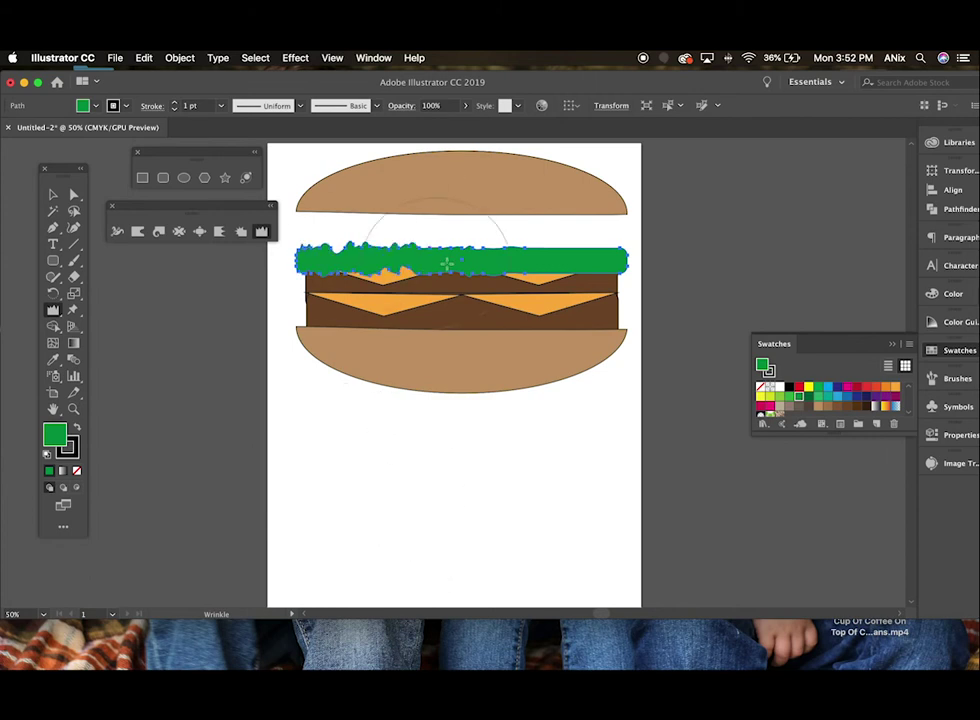
mouse_move(447, 263)
left_mouse_down()
mouse_move(520, 240)
mouse_move(590, 262)
mouse_move(560, 250)
mouse_move(565, 258)
left_mouse_up()
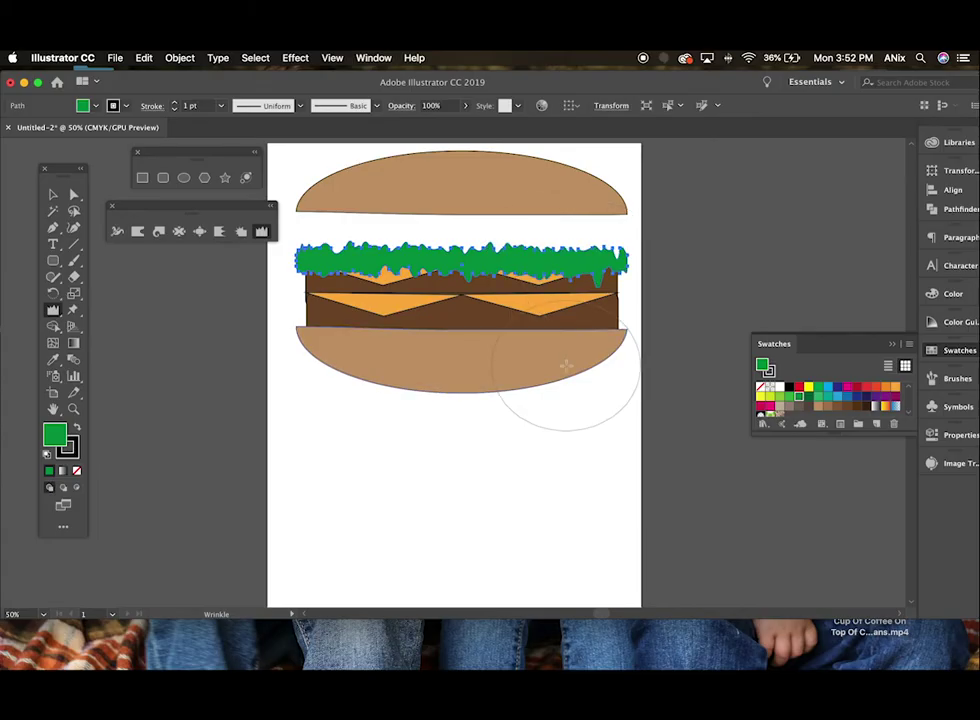
left_click(52, 194)
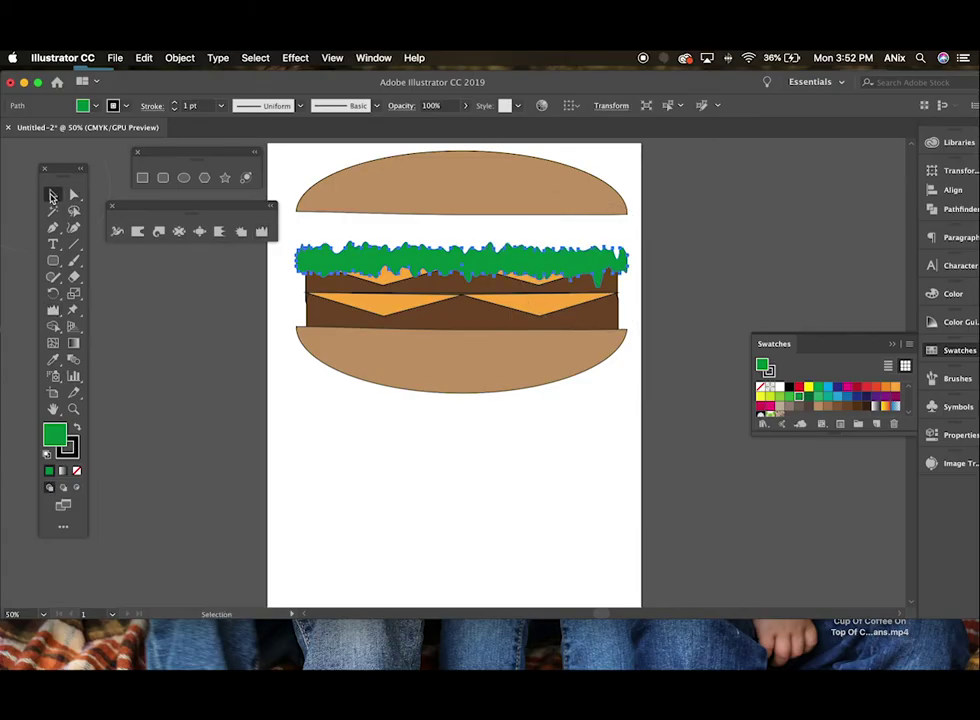
left_click(426, 565)
- Draw a dark red tomato slice on the lettuce and add a slightly tilted copy to its right
left_click(164, 176)
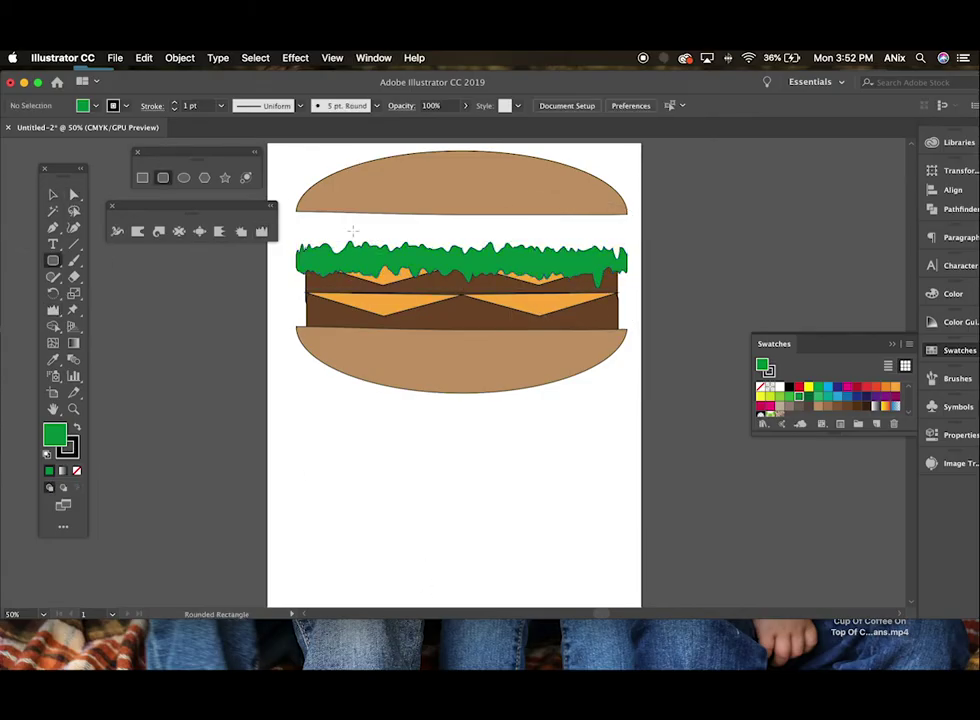
left_click_drag(317, 234, 440, 253)
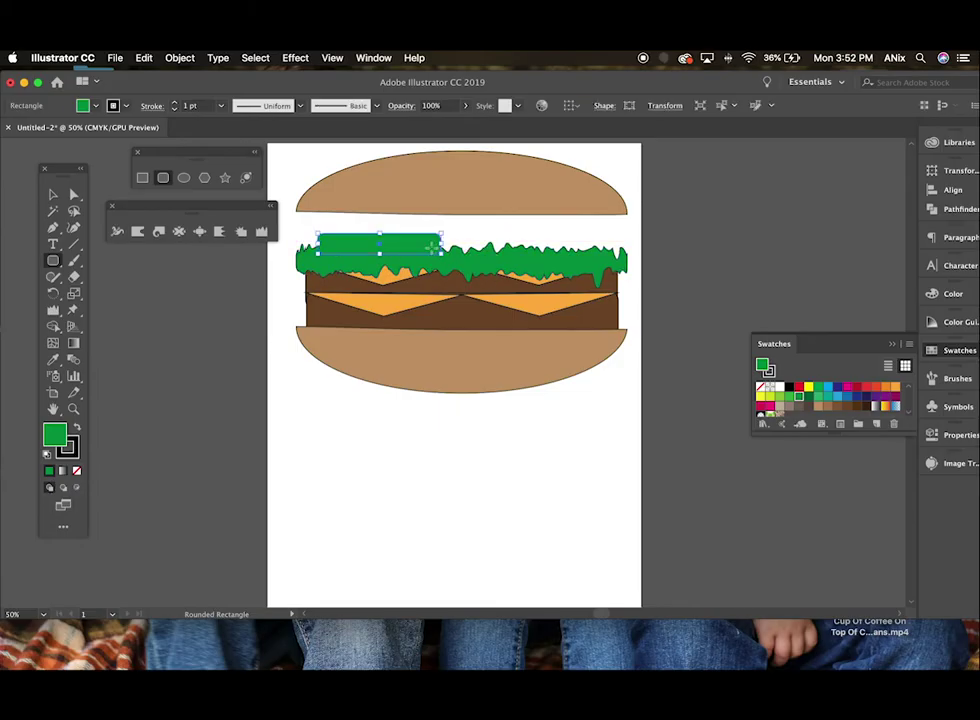
left_click(856, 388)
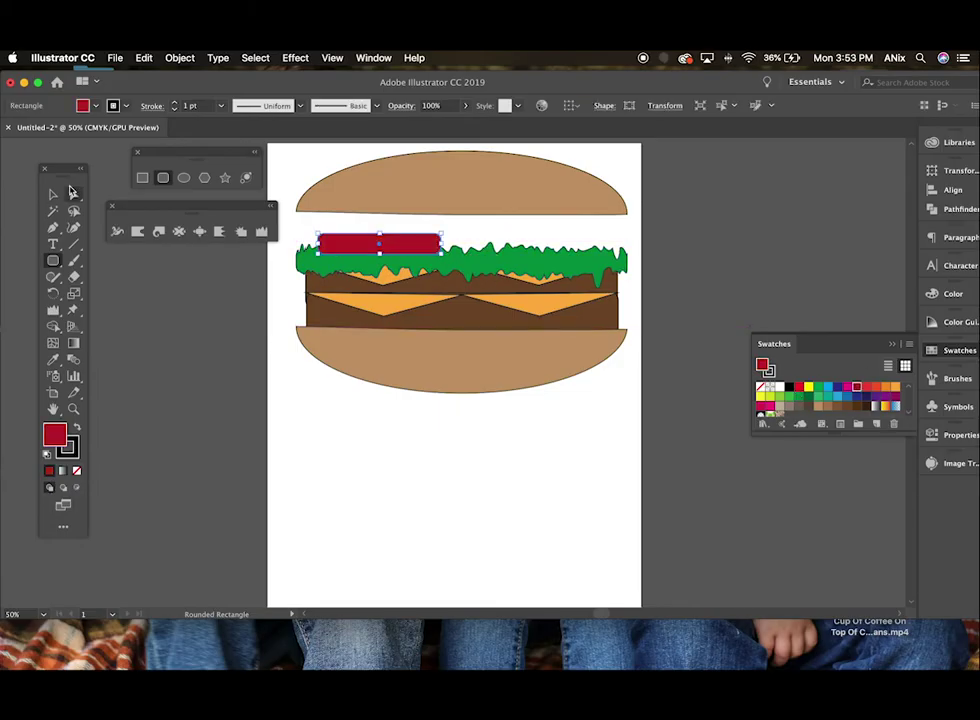
key("v")
left_click_drag(403, 250, 577, 258)
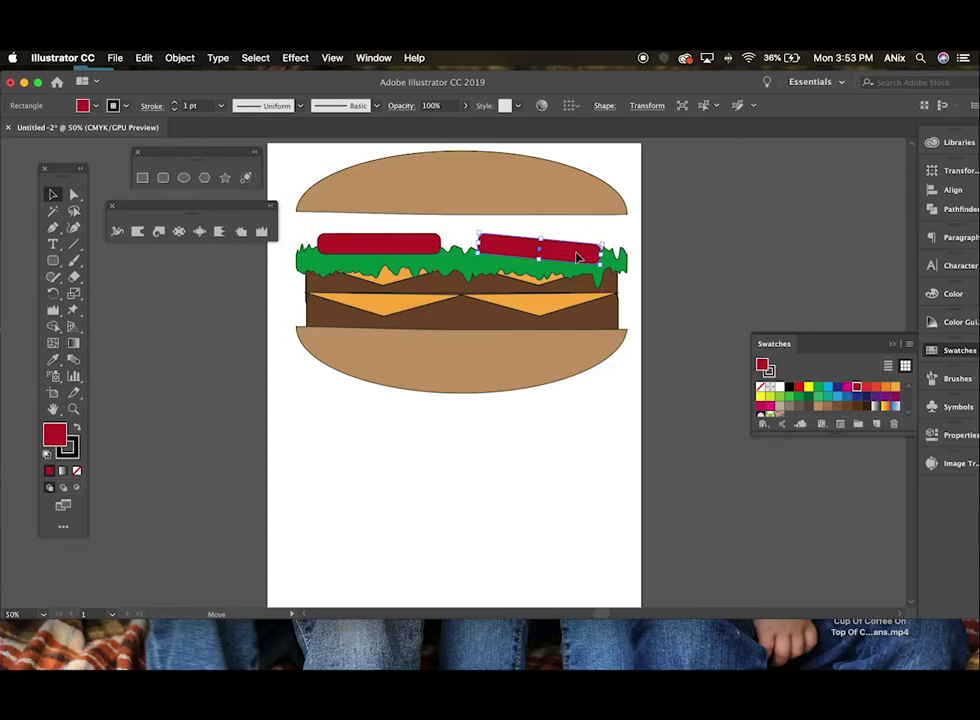
left_click(389, 249)
mouse_move(446, 230)
left_mouse_down()
mouse_move(430, 242)
mouse_move(448, 210)
mouse_move(453, 226)
left_mouse_up()
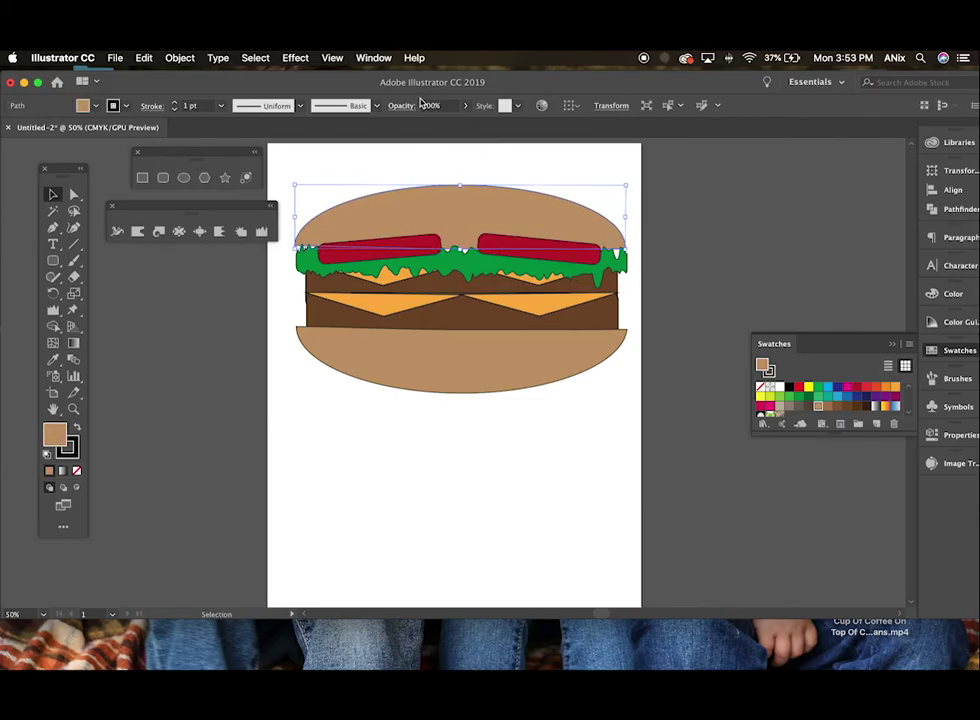
- Bring the top bun to the front over the tomatoes and nudge it slightly right
left_click(178, 58)
mouse_move(192, 86)
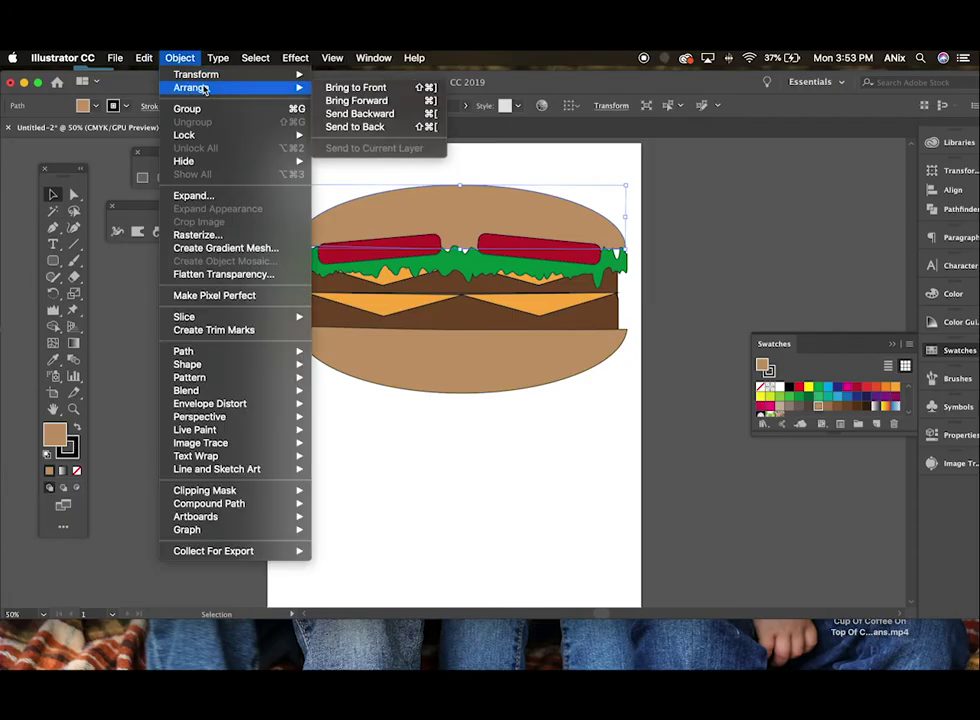
left_click(345, 89)
left_click_drag(488, 214, 490, 217)
left_click(295, 178)
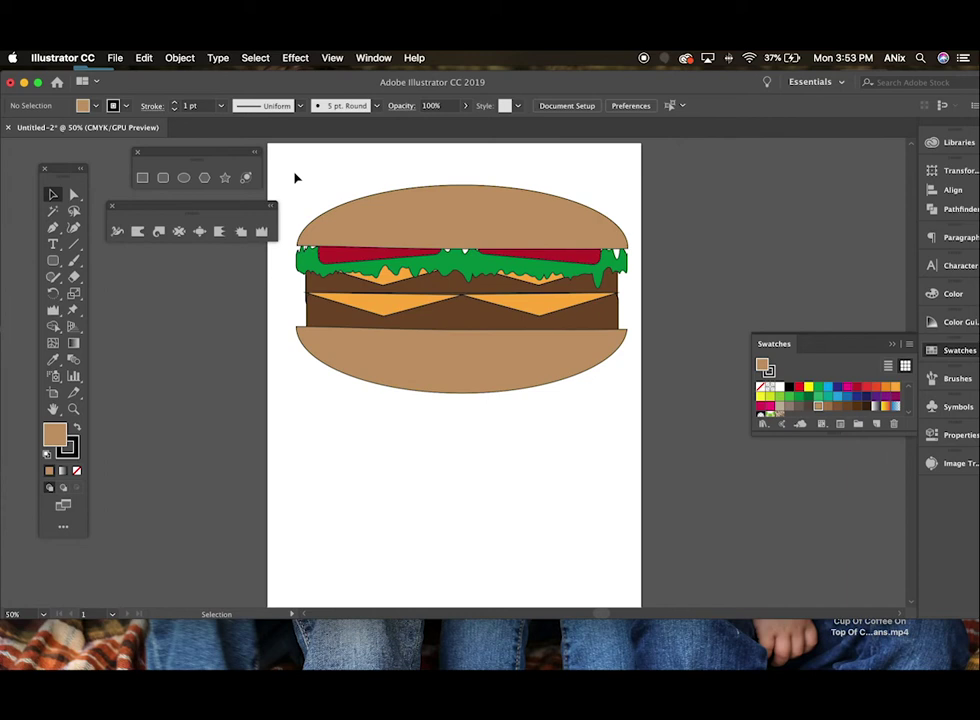
- Select all, scale the burger down, and move it near the top of the page
key("super+a")
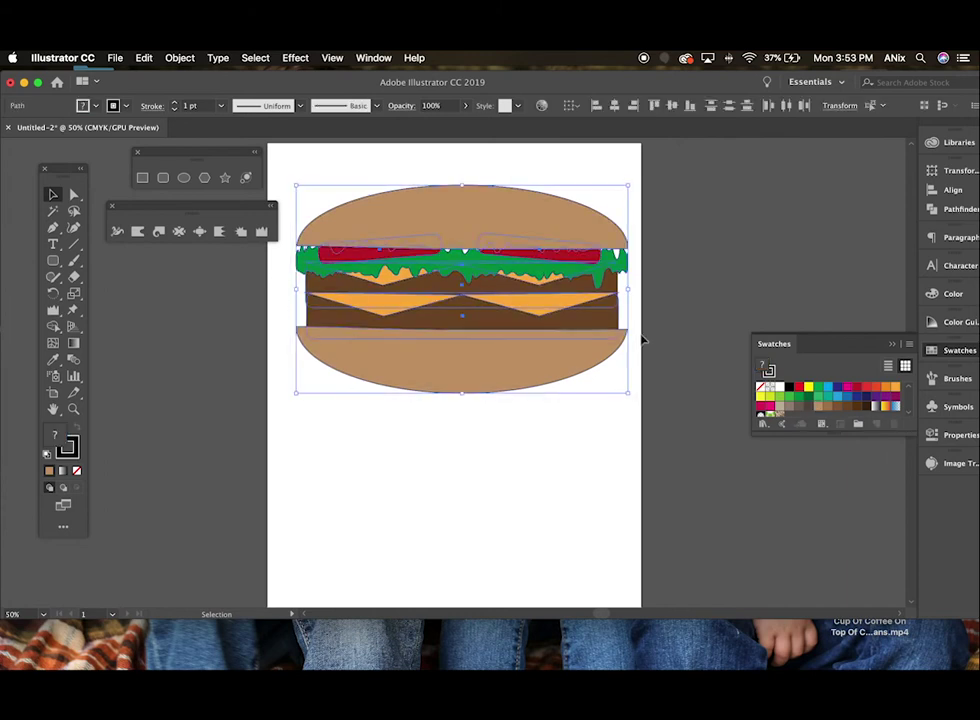
left_click_drag(628, 185, 540, 228)
left_click_drag(479, 325, 572, 400)
left_click_drag(518, 324, 532, 463)
left_click_drag(557, 584, 497, 328)
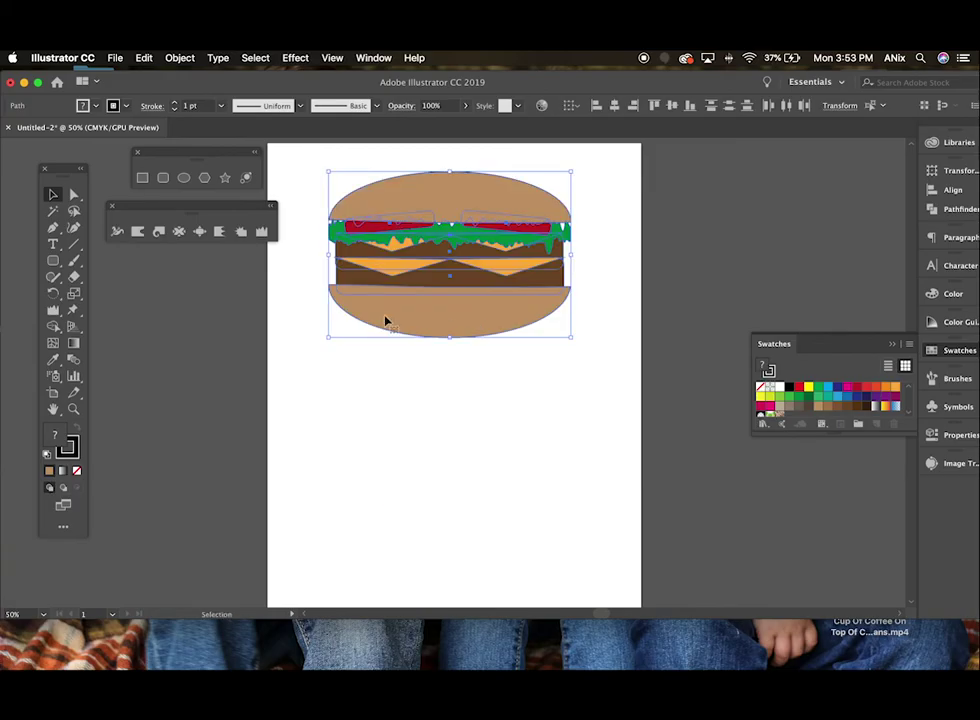
left_click(476, 428)
- Erase across the bottom bun's lower curve to flatten its underside
left_click(446, 328)
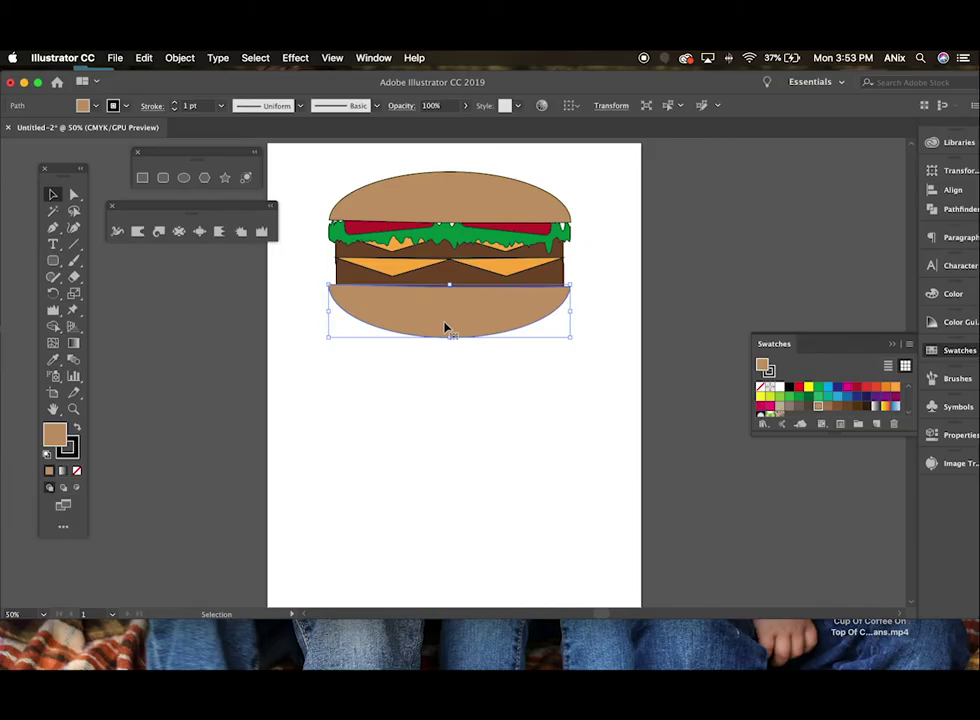
left_click(73, 278)
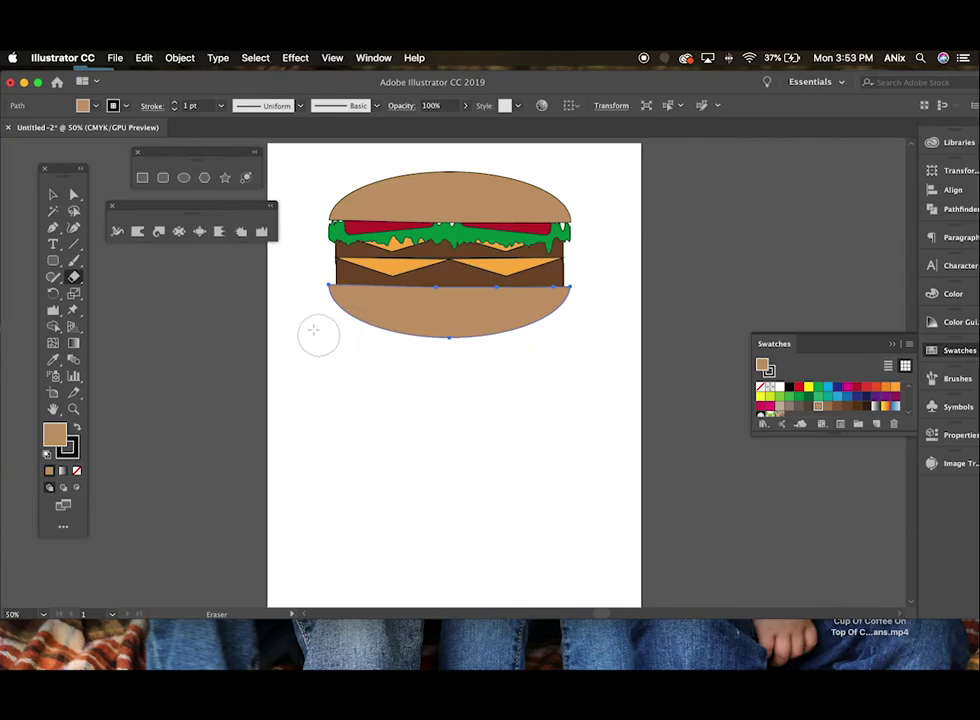
mouse_move(385, 342)
left_mouse_down()
mouse_move(507, 348)
mouse_move(627, 337)
mouse_move(286, 341)
mouse_move(596, 342)
mouse_move(287, 333)
mouse_move(341, 331)
mouse_move(618, 335)
mouse_move(295, 341)
left_mouse_up()
- Move the whole burger to the bottom of the page and tilt it slightly
left_click(53, 193)
left_click(328, 330)
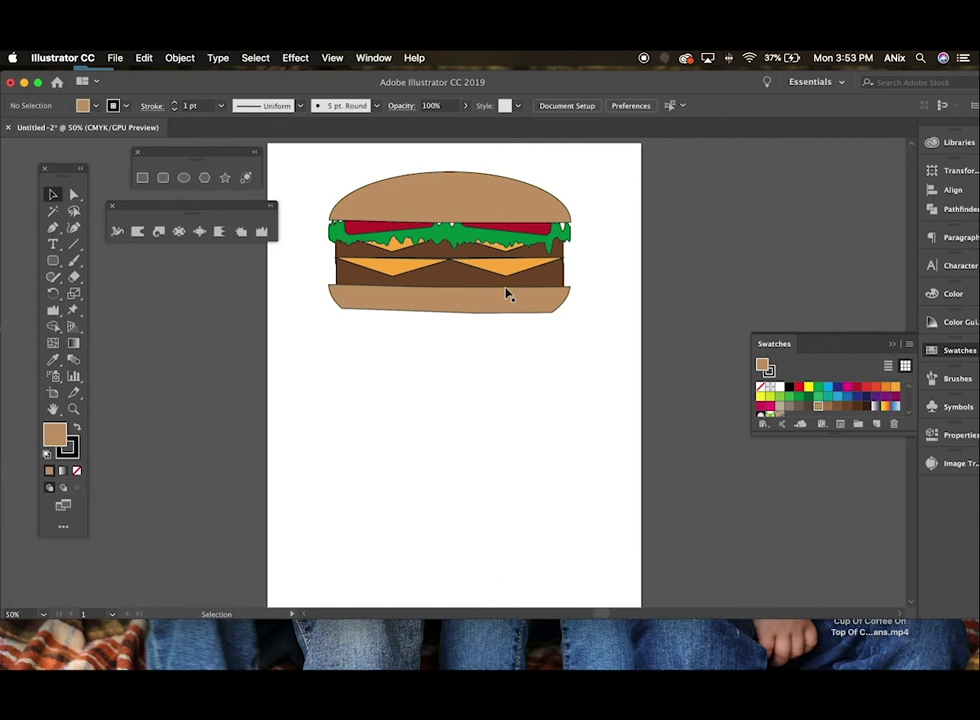
left_click_drag(324, 187, 531, 367)
left_click_drag(464, 201, 522, 485)
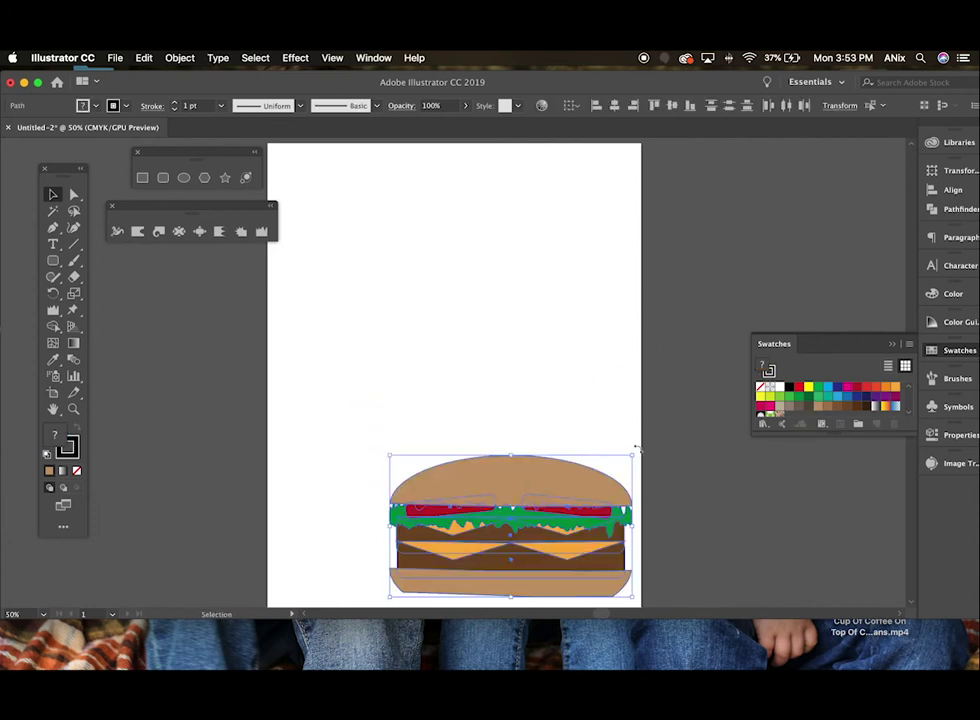
left_click_drag(637, 449, 635, 447)
left_click(594, 423)
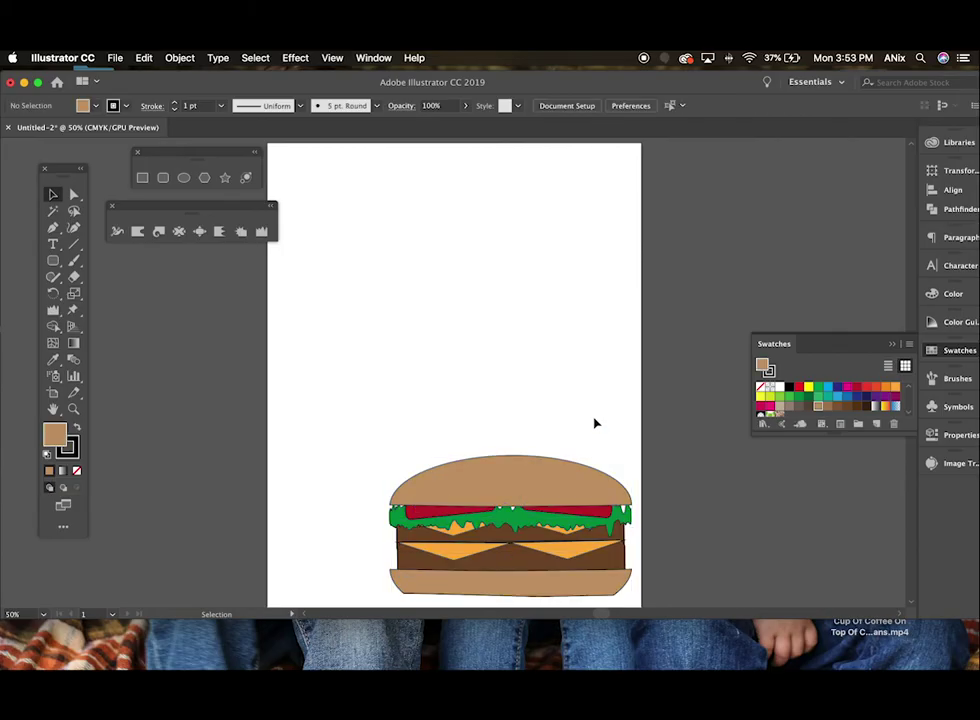
- Draw a tall rectangle above the burger and fill it red
left_click(142, 178)
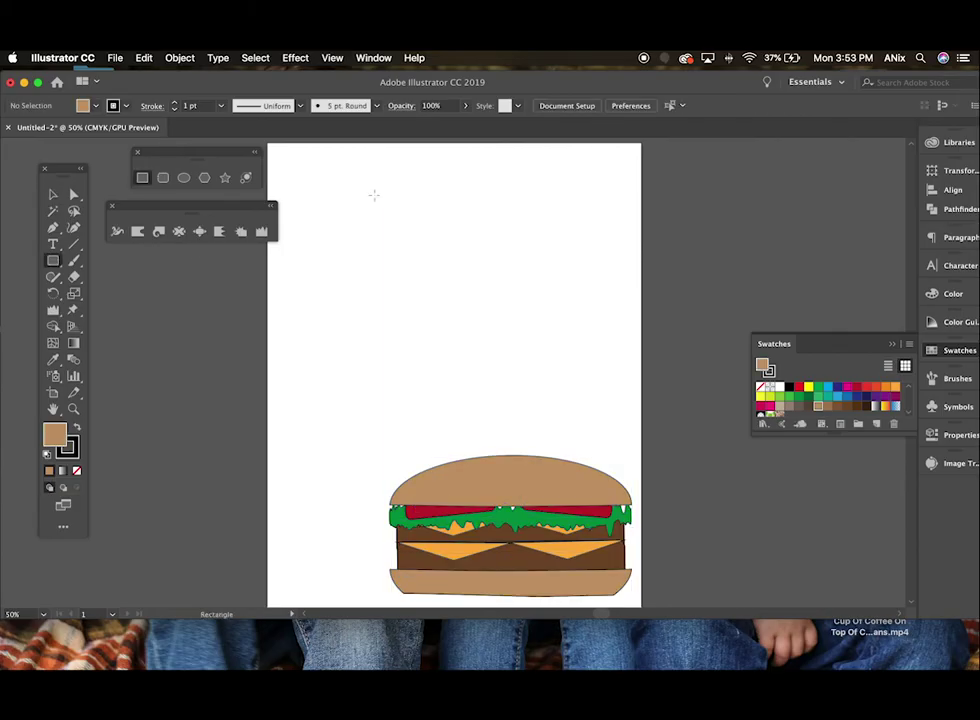
left_click_drag(347, 189, 505, 431)
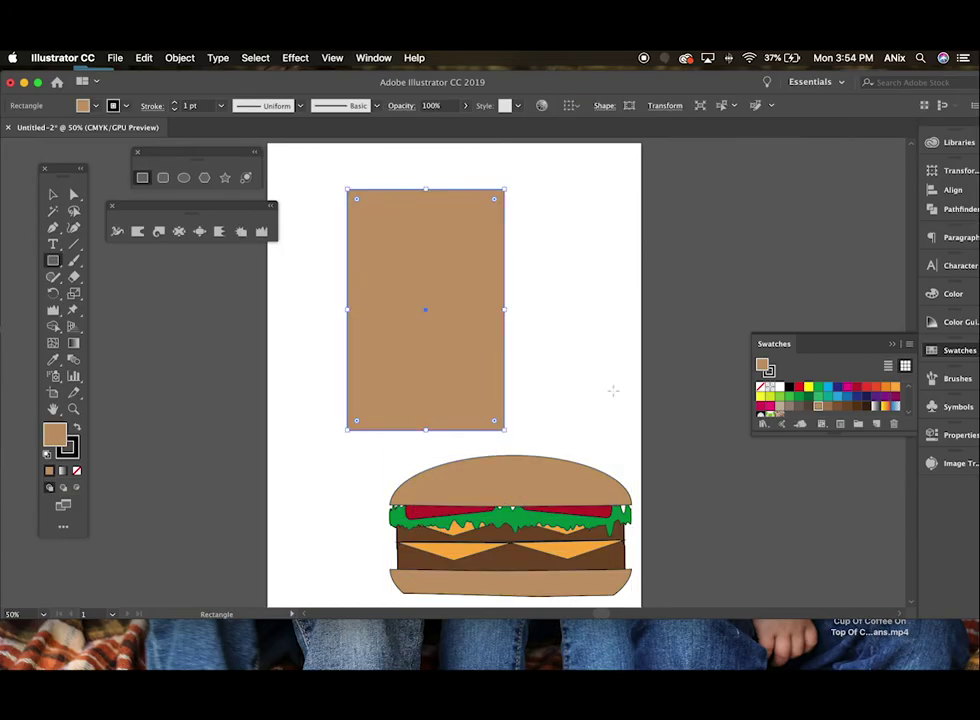
left_click(799, 388)
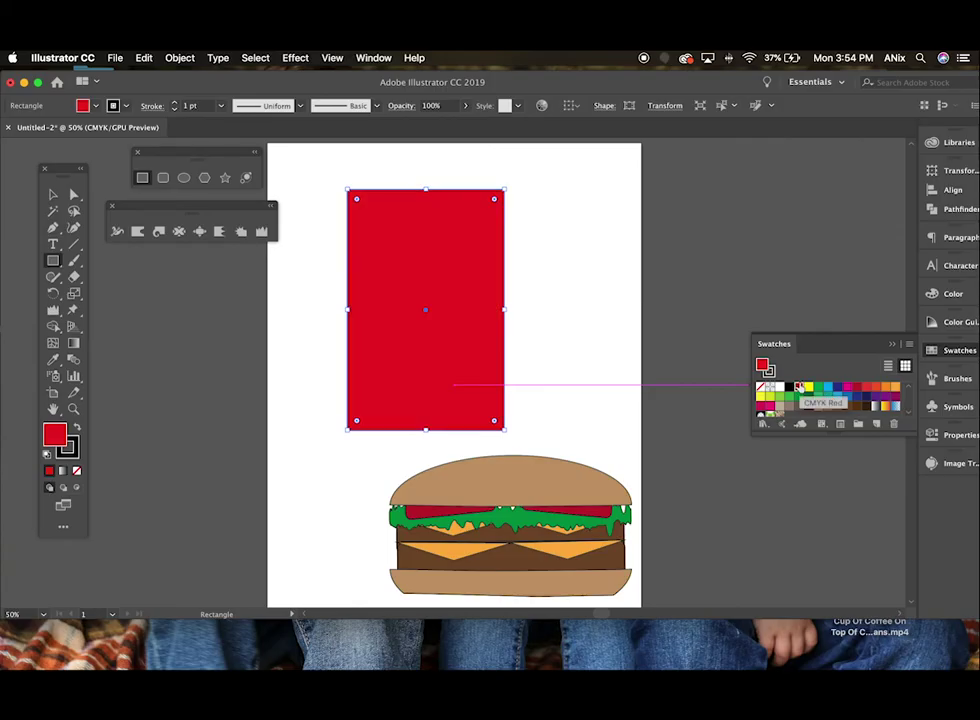
- Try moving and rounding the red rectangle, reverting to its original spot and square corners
left_click(74, 194)
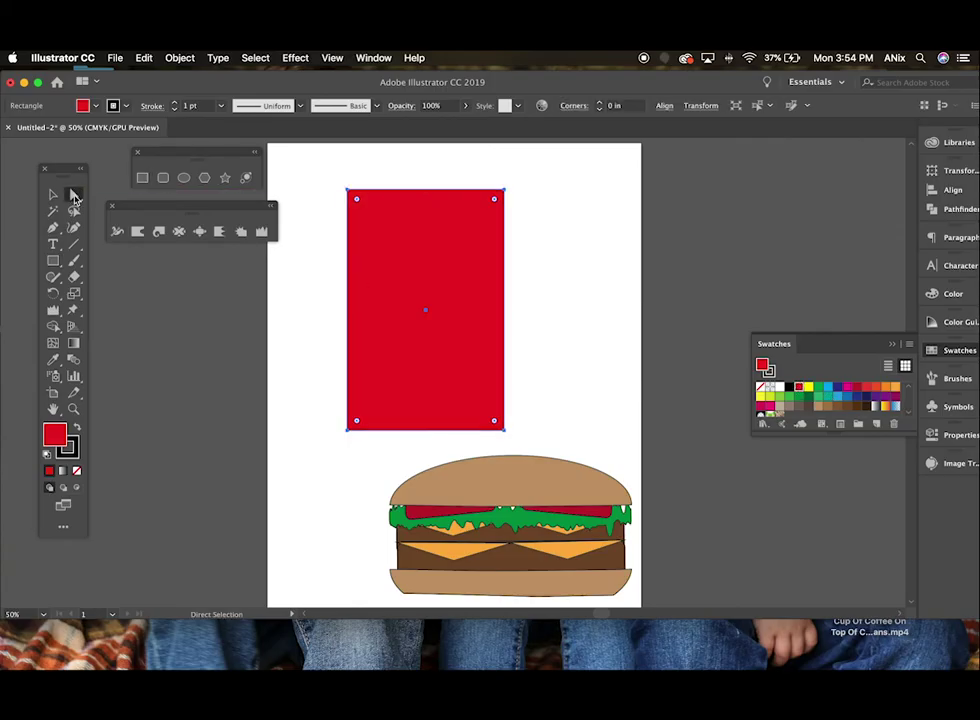
left_click(53, 194)
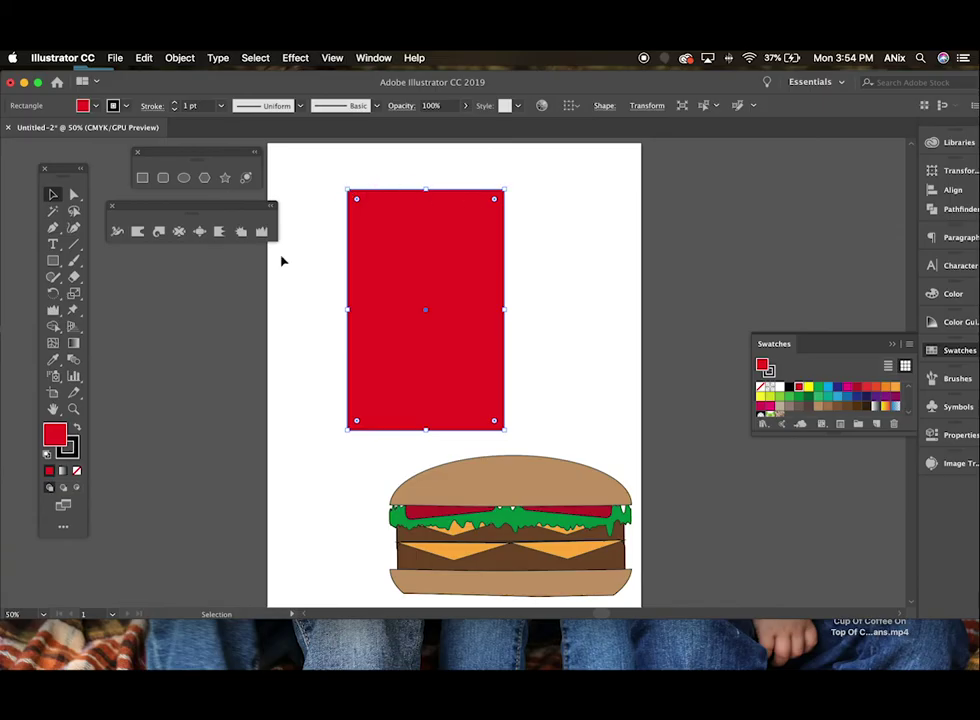
left_click(602, 252)
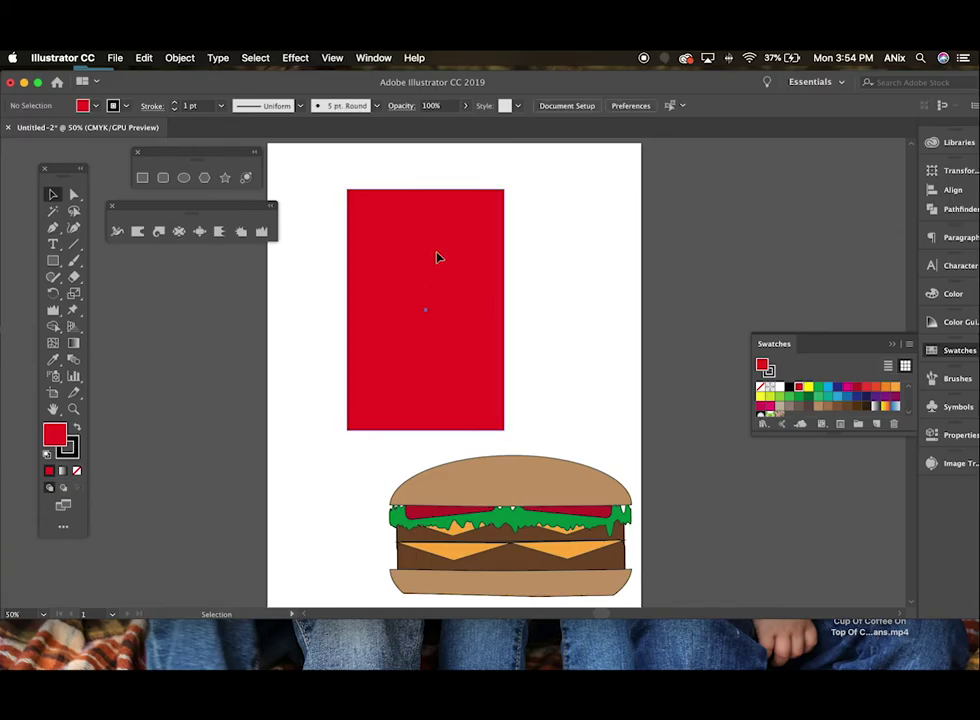
left_click(435, 266)
left_click_drag(435, 269, 464, 272)
key("super+z")
left_click_drag(469, 195, 352, 296)
left_click_drag(400, 268, 509, 155)
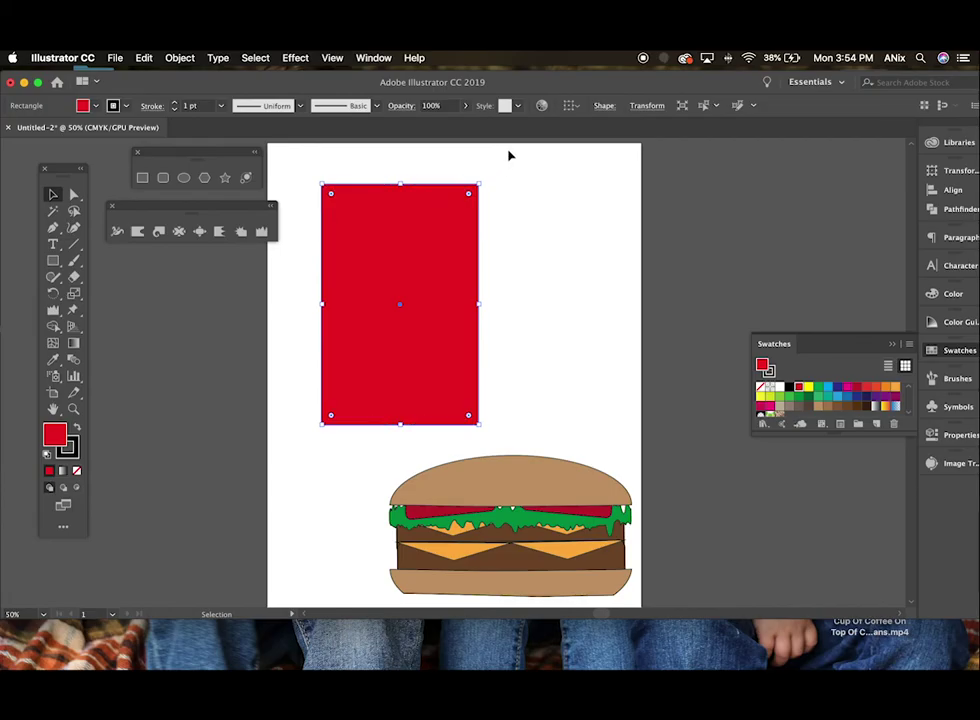
left_click(75, 195)
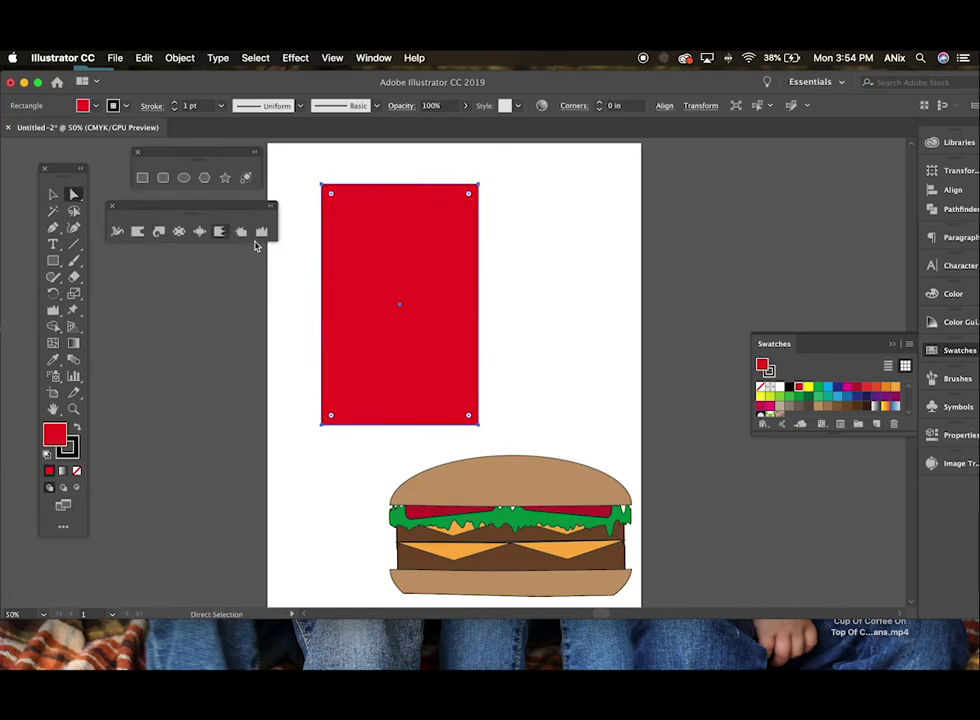
- Drag the red rectangle's bottom corners inward so it tapers toward the base
left_click(322, 425)
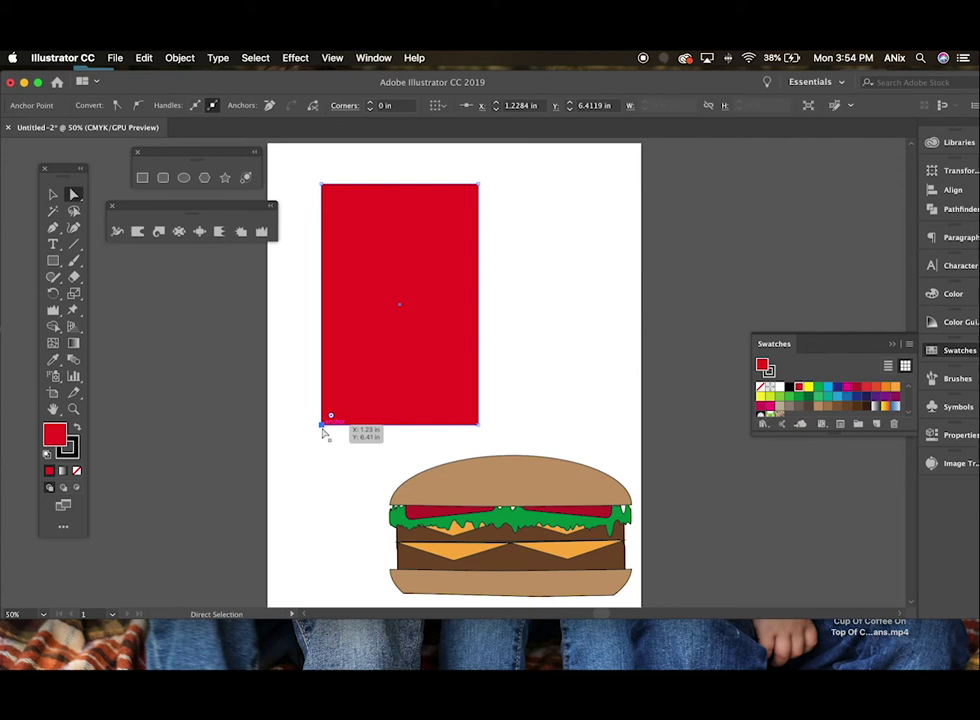
left_click_drag(324, 428, 349, 428)
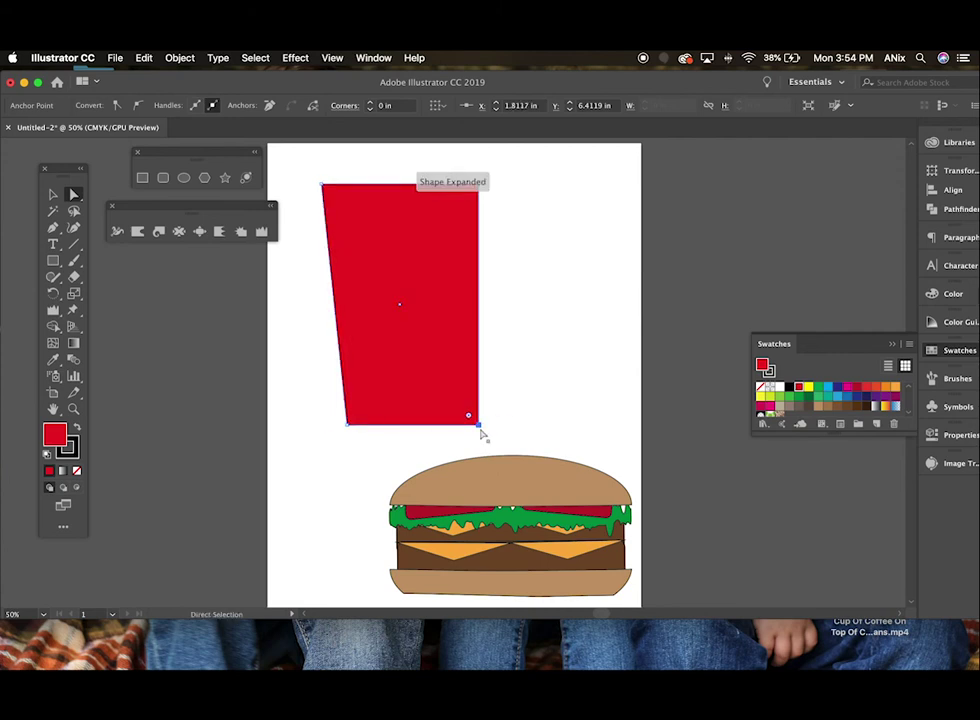
mouse_move(478, 424)
left_mouse_down()
mouse_move(454, 424)
mouse_move(461, 430)
left_mouse_up()
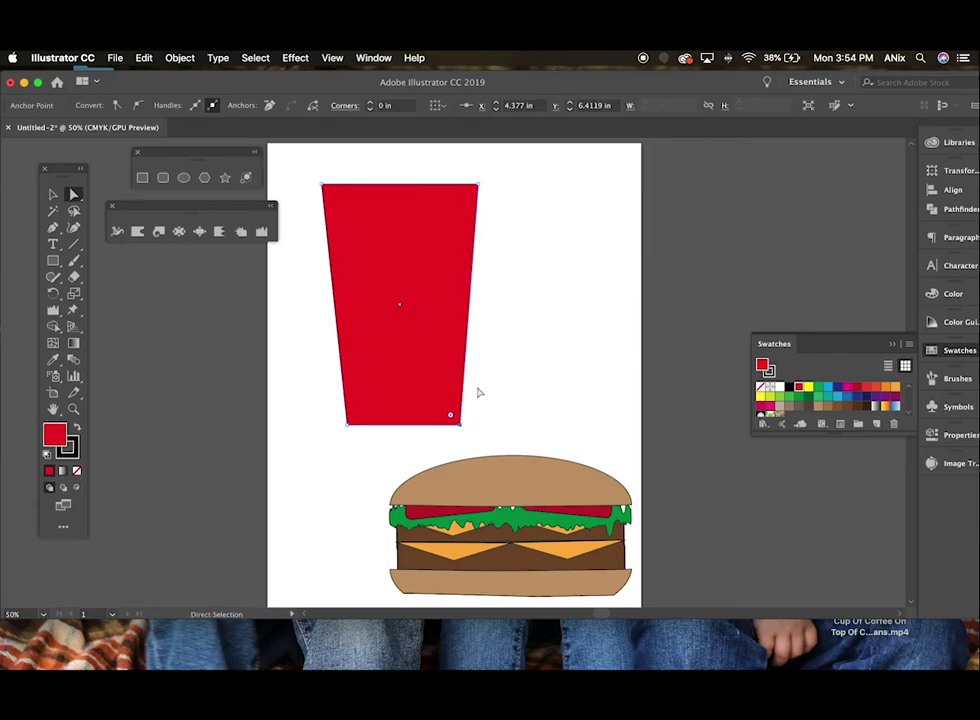
left_click_drag(479, 187, 660, 208)
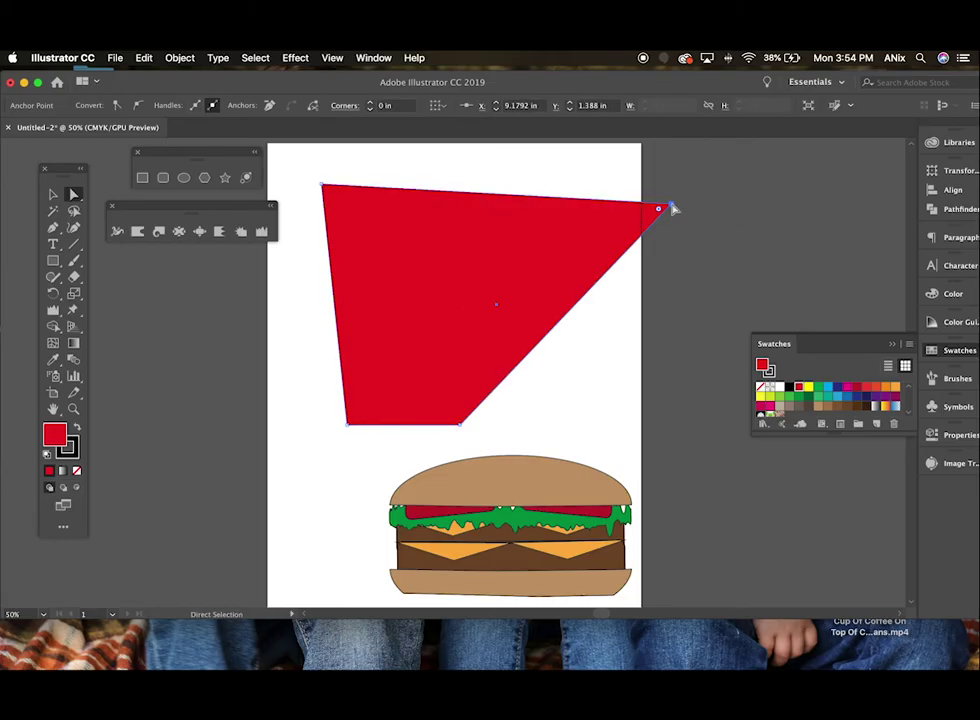
key("super+z")
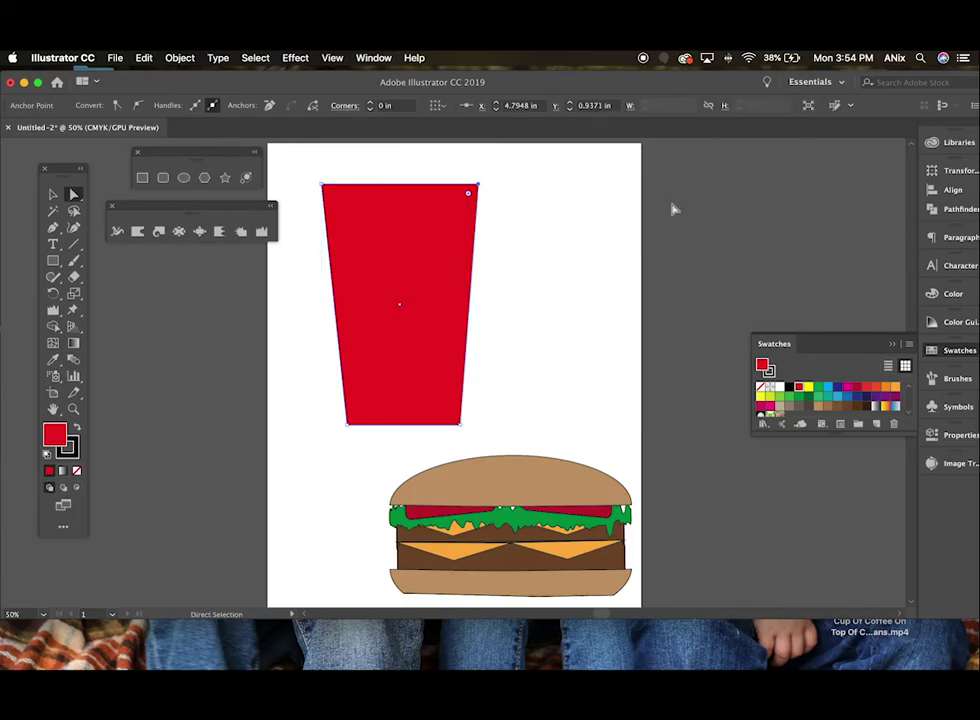
scroll(480, 230, "up", 2)
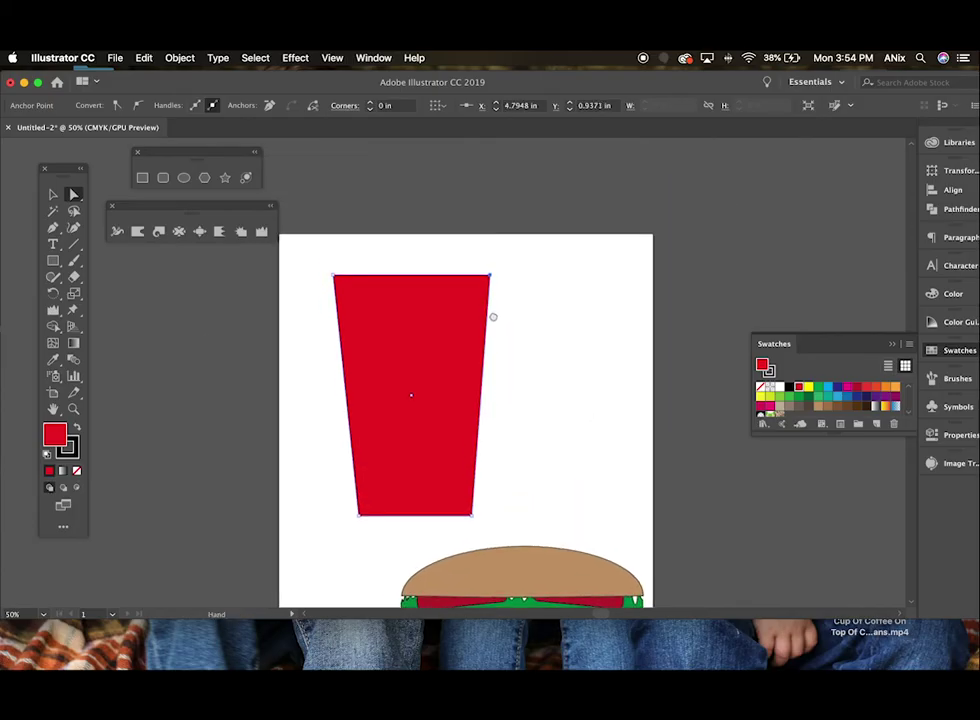
key("space")
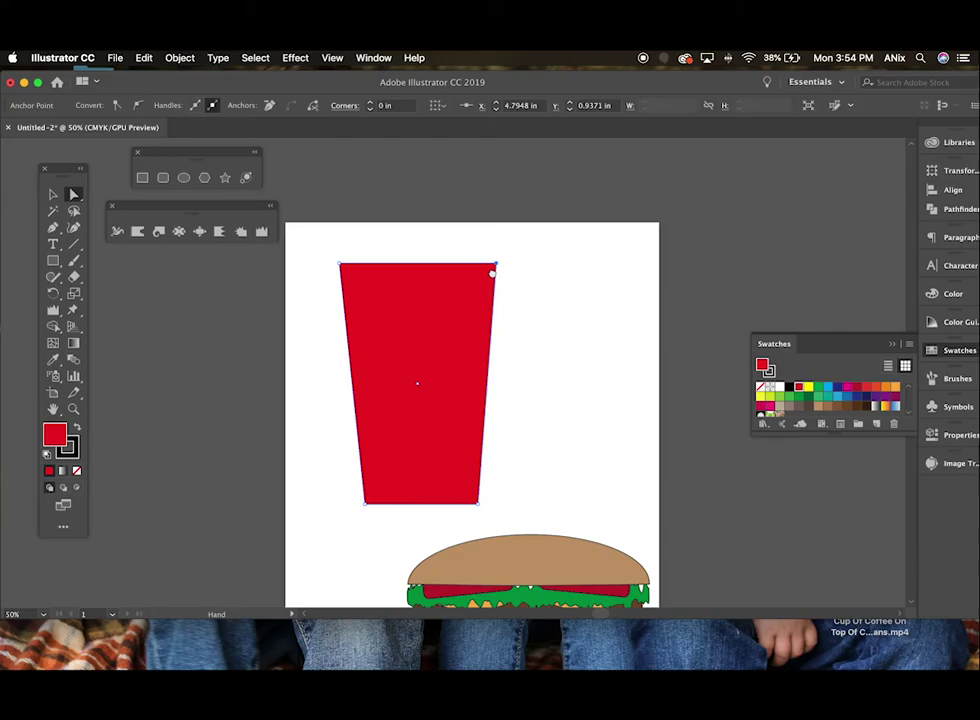
left_click_drag(492, 273, 494, 319)
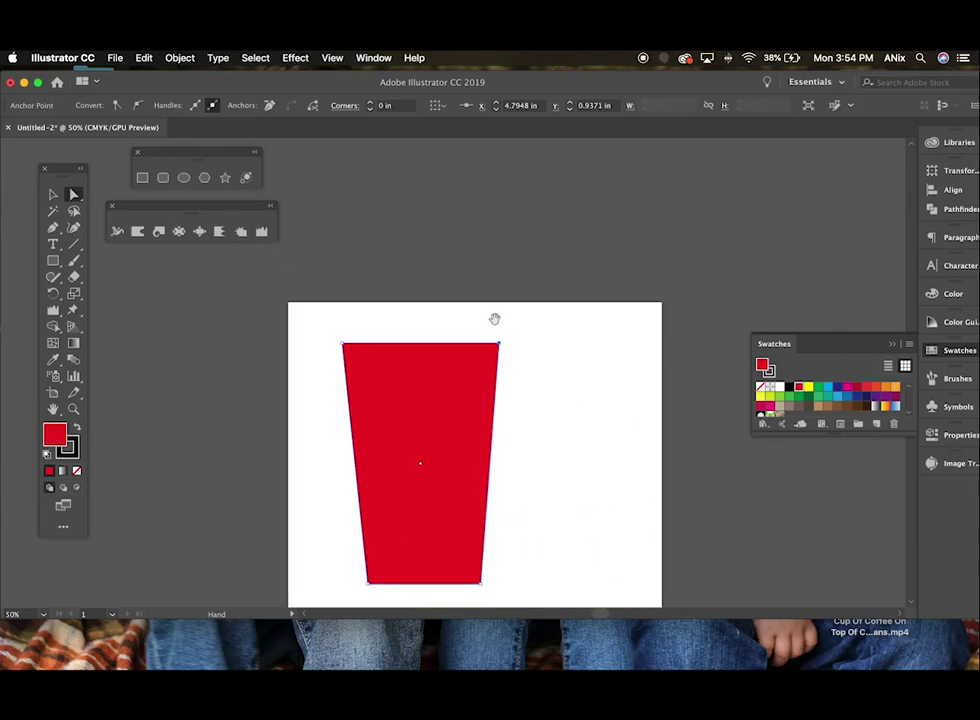
- Enlarge the eraser and cut a concave scoop into the red box's top edge
left_click(75, 275)
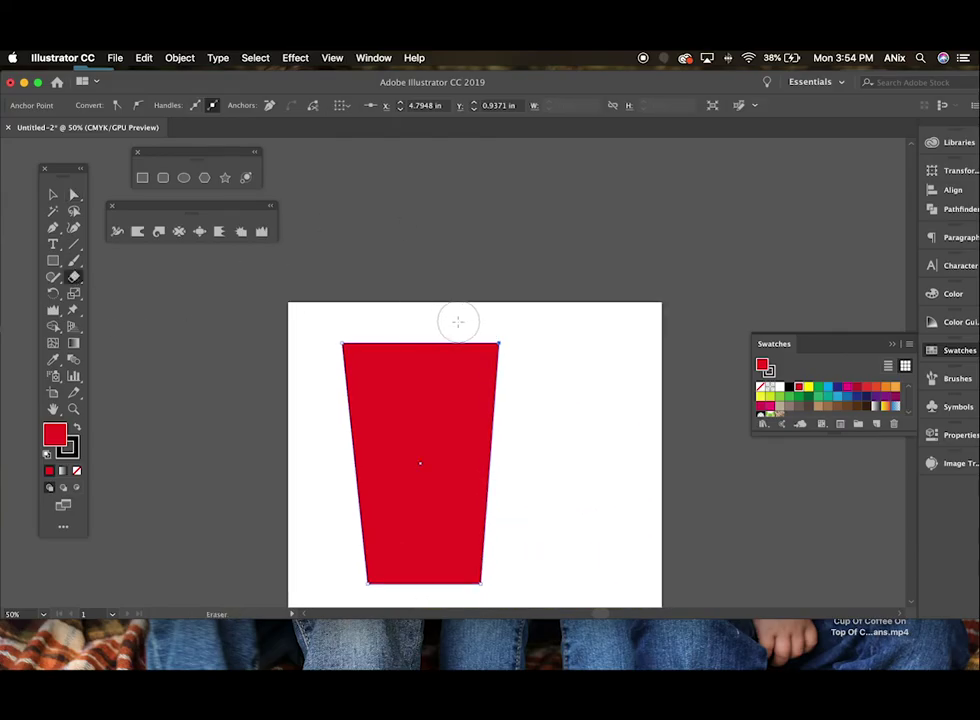
key("bracketright")
key("bracketright")
key("bracketright")
left_click(421, 300)
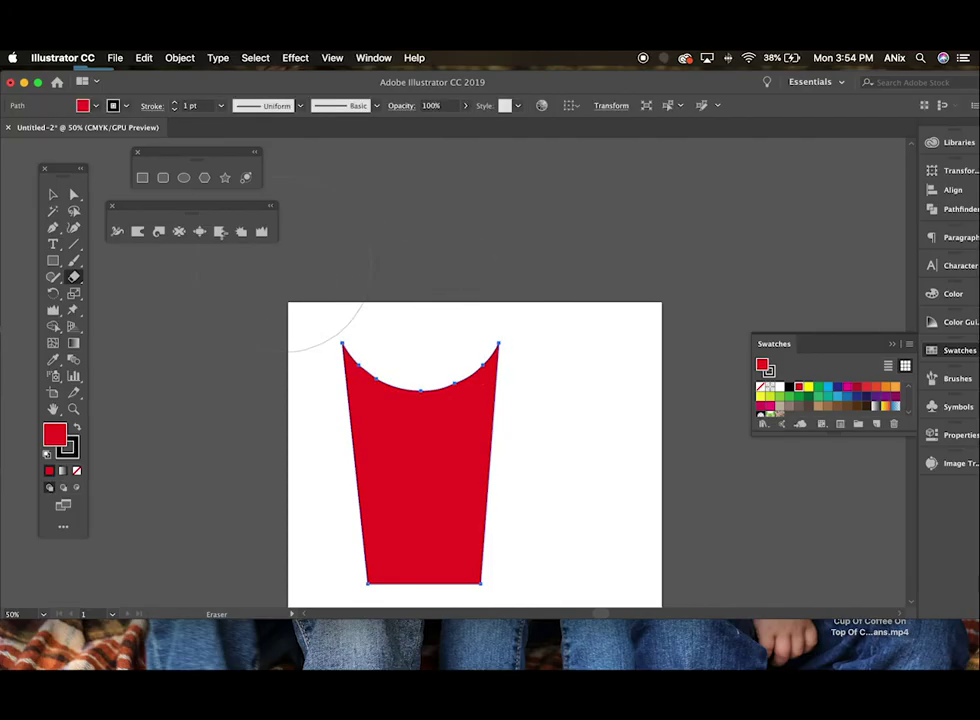
left_click(53, 194)
- Draw a thin yellow bar over the red box and duplicate it across as fries
left_click(142, 177)
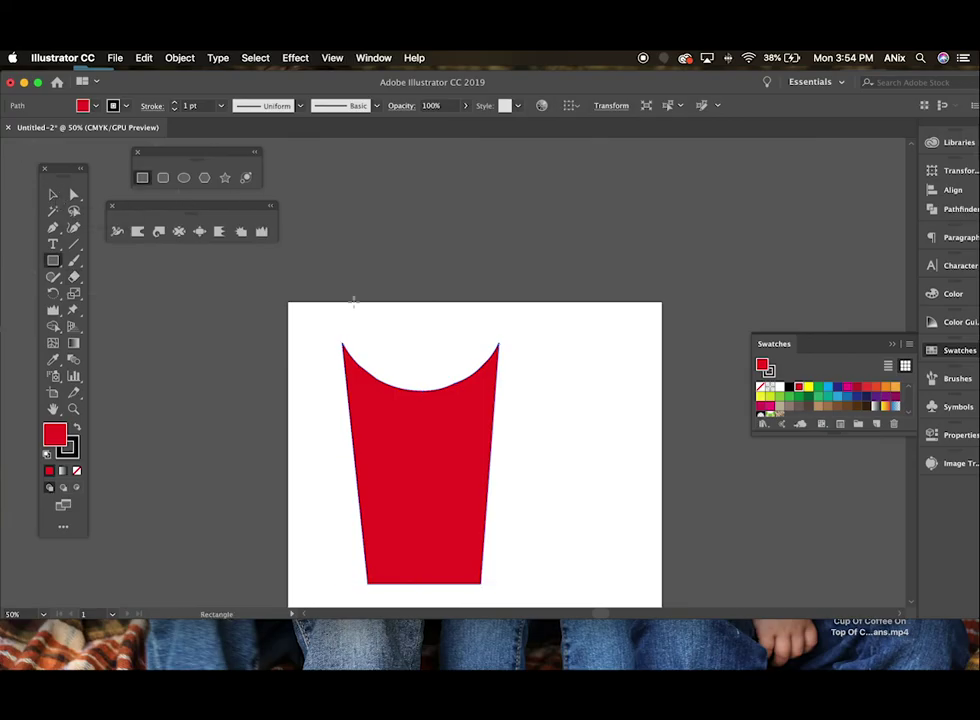
mouse_move(368, 297)
left_mouse_down()
mouse_move(394, 492)
mouse_move(389, 536)
left_mouse_up()
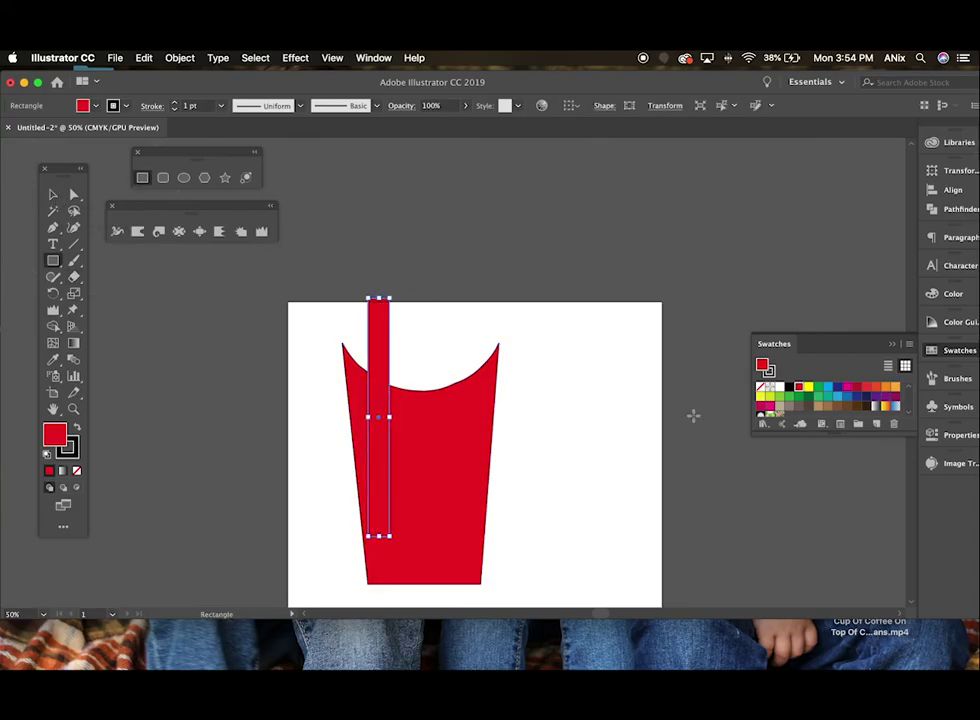
left_click(808, 388)
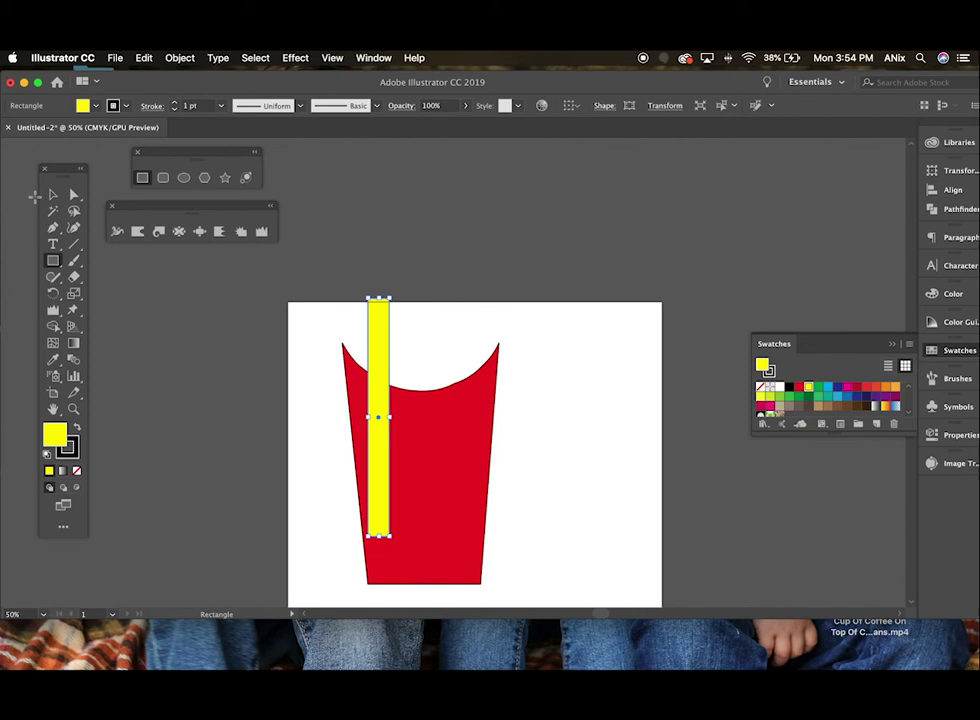
left_click(53, 194)
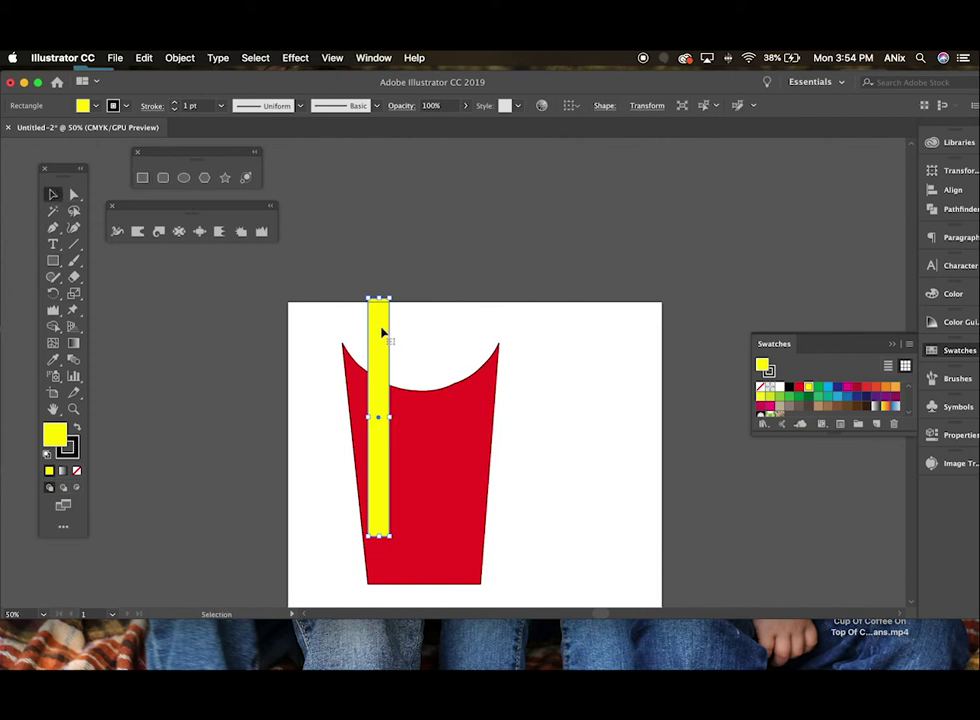
left_click_drag(382, 333, 490, 333)
left_click_drag(398, 354, 366, 349)
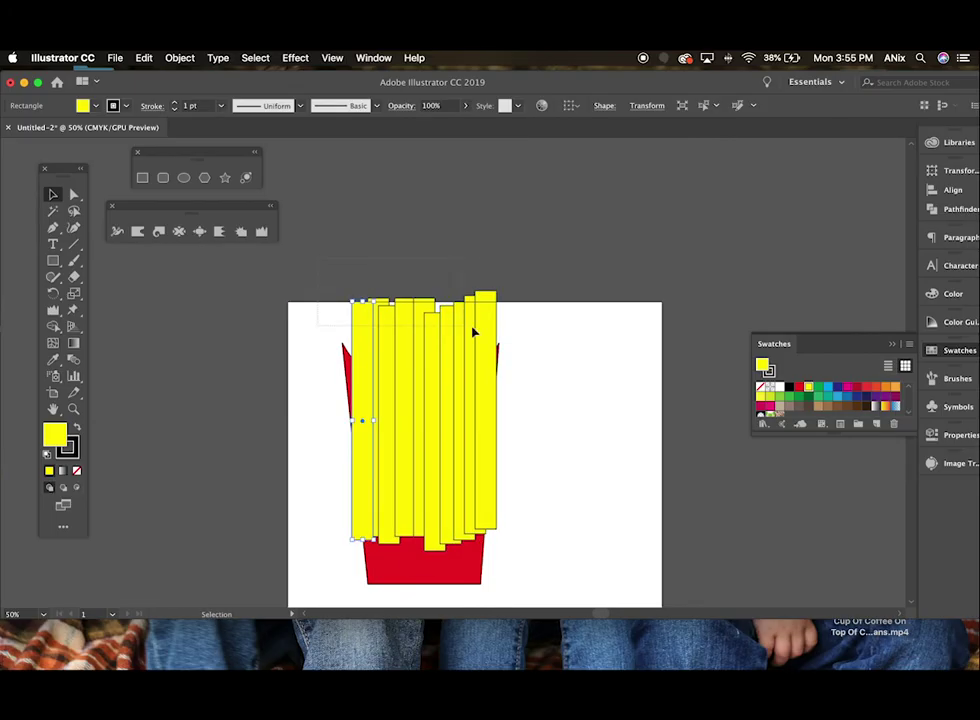
left_click_drag(531, 326, 532, 327)
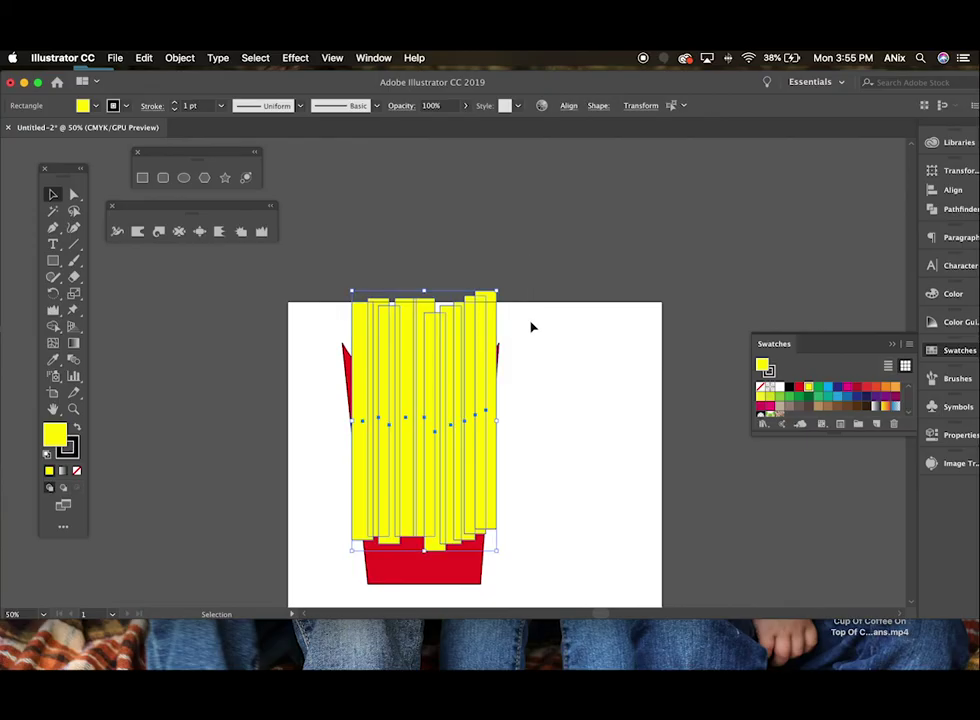
- Send the yellow fries behind the red box
left_click(180, 58)
mouse_move(250, 87)
left_click(360, 127)
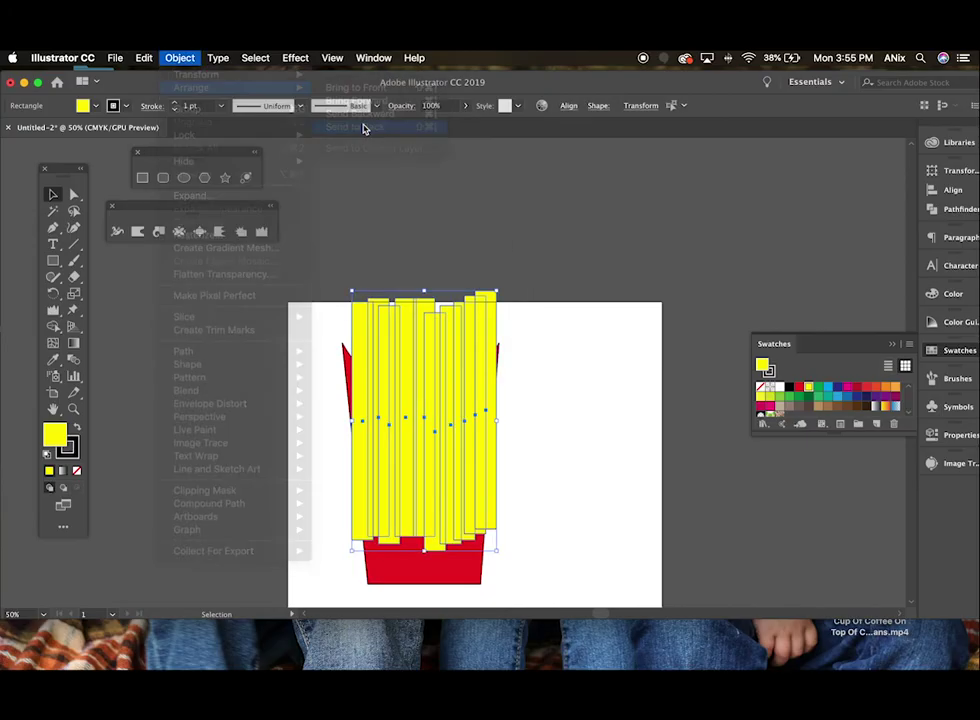
- Shorten the fries and box together by dragging the top handle down
left_click(74, 277)
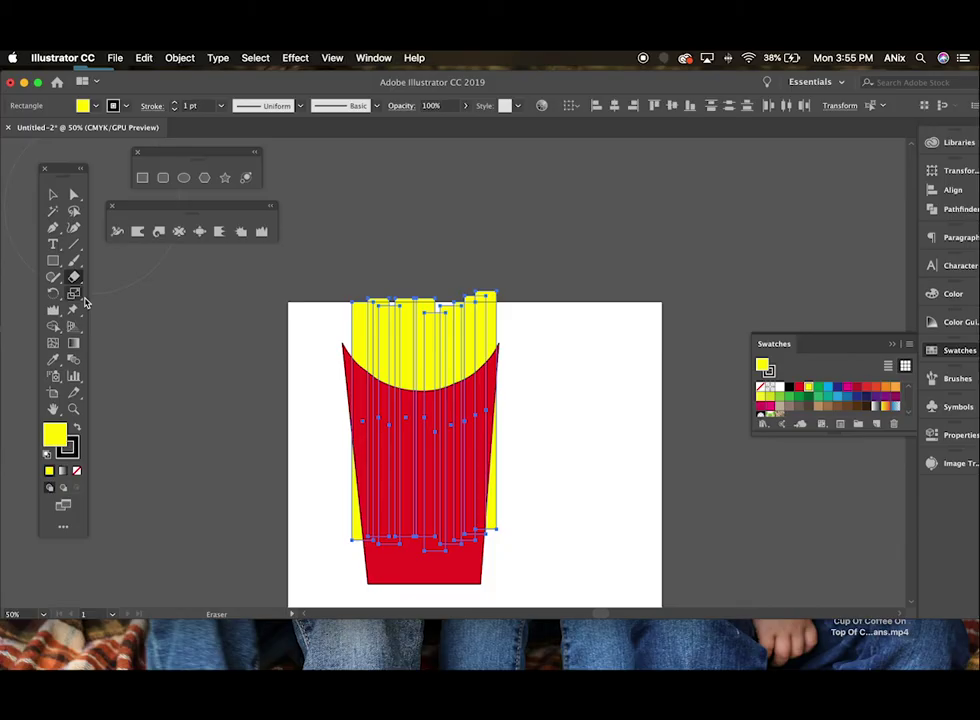
mouse_move(333, 495)
left_mouse_down()
mouse_move(413, 516)
mouse_move(515, 500)
left_mouse_up()
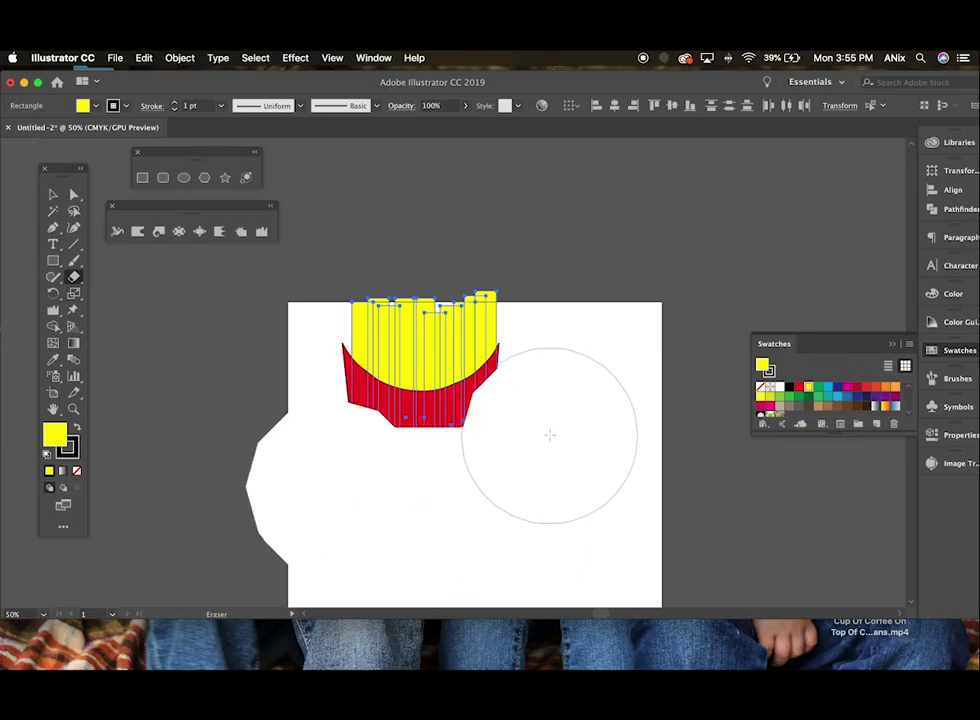
key("super+z")
left_click(52, 195)
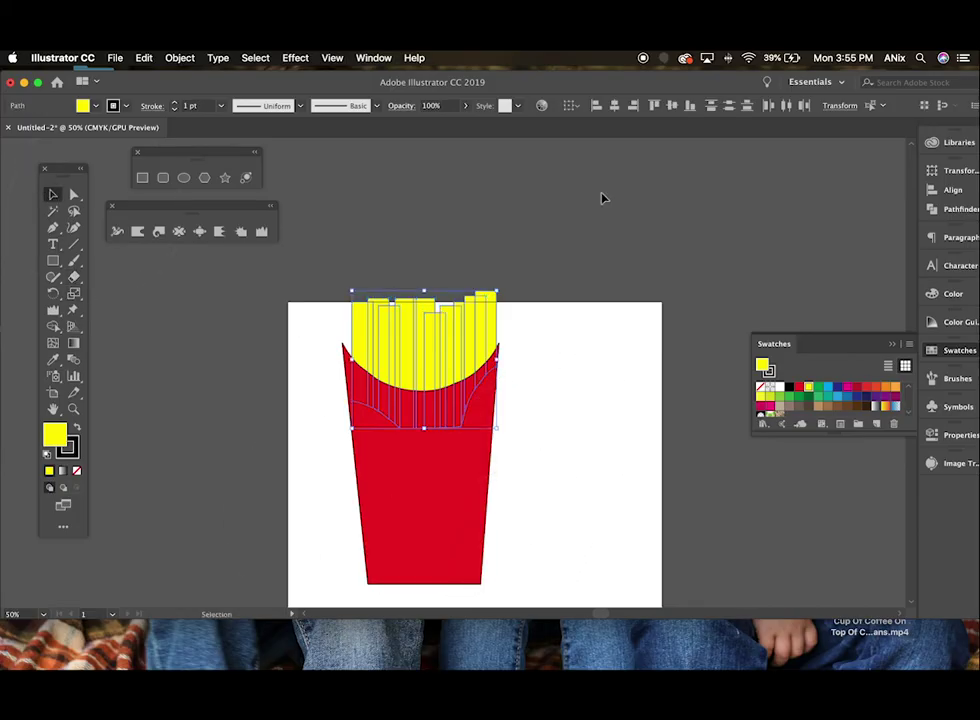
left_click(822, 318)
left_click_drag(350, 301, 475, 320)
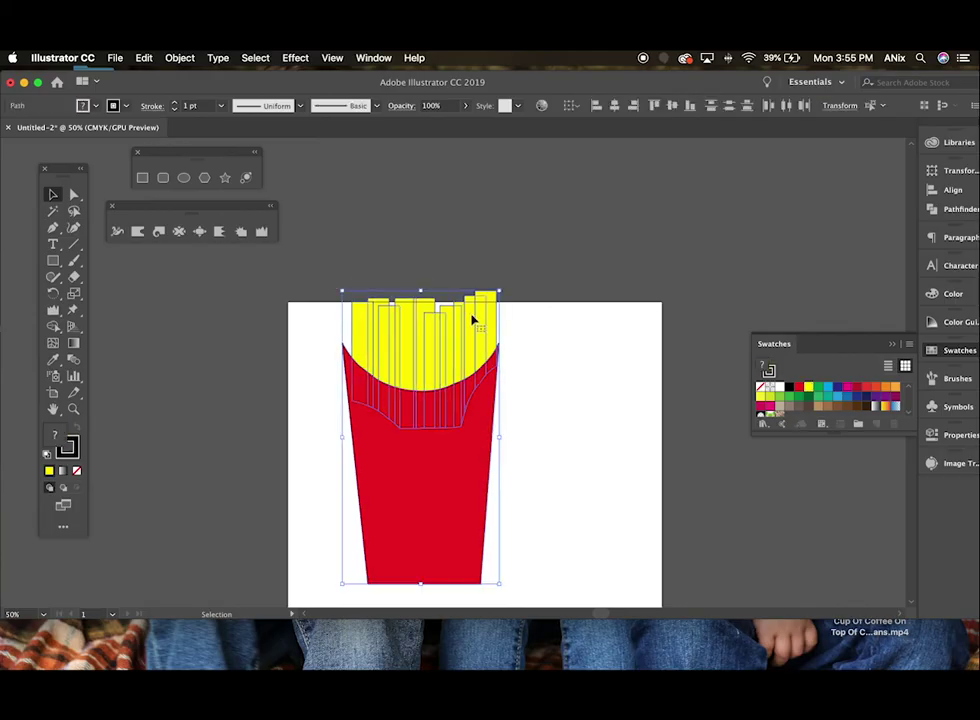
left_click_drag(421, 290, 421, 373)
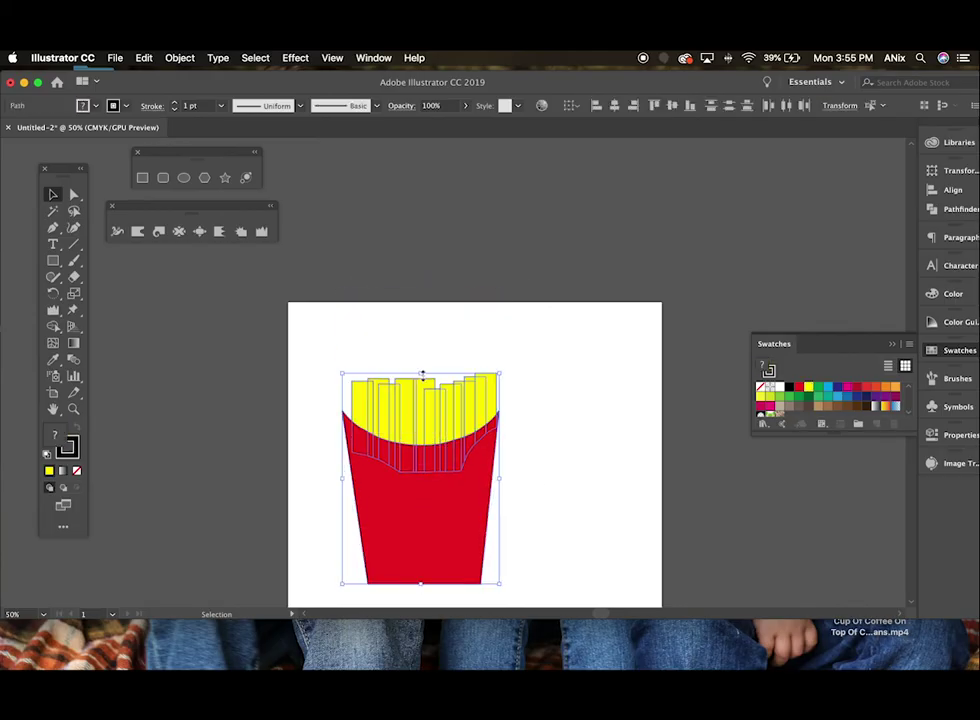
- Move the fries box down onto the burger's right side and enlarge it
key("a")
key("super+minus")
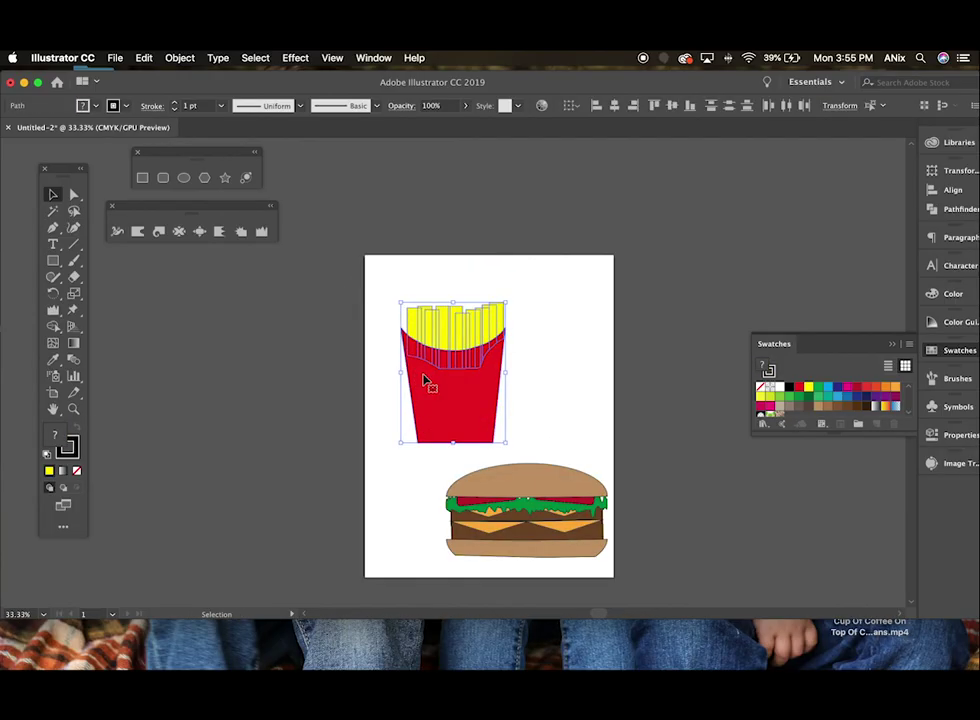
scroll(430, 380, "down", 3)
scroll(430, 380, "right", 3)
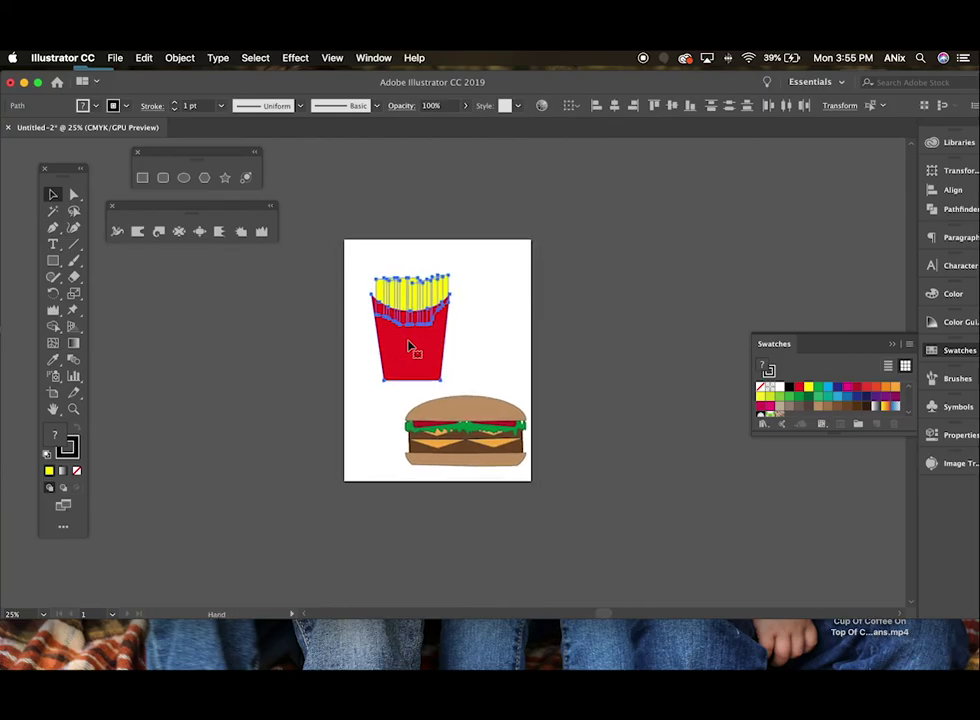
key("super+plus")
key("v")
scroll(400, 330, "right", 3)
scroll(400, 330, "down", 2)
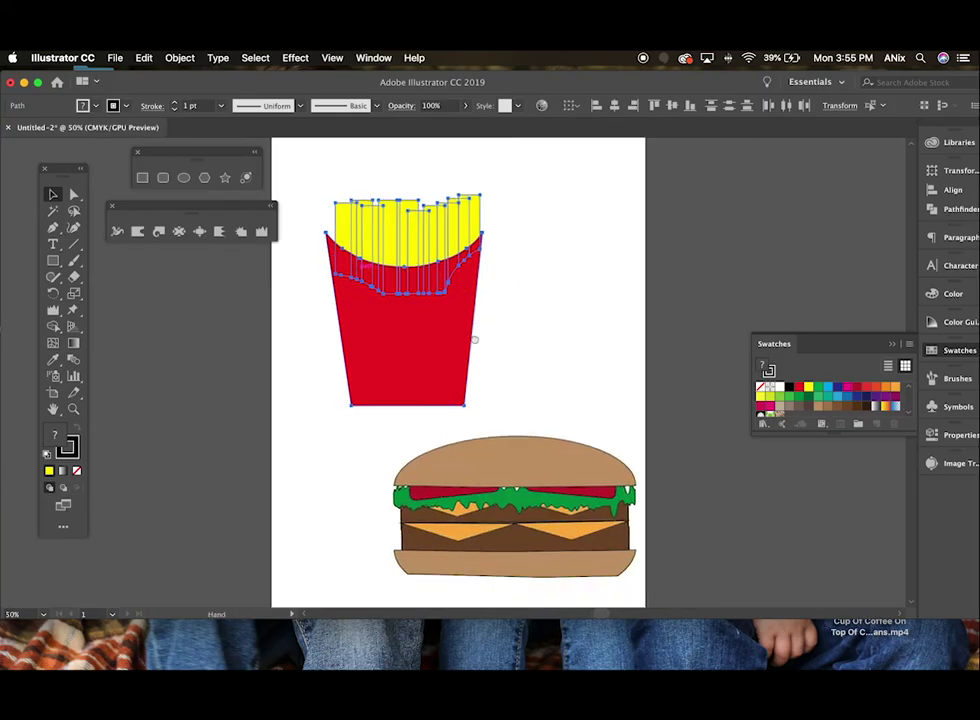
left_click_drag(396, 316, 518, 491)
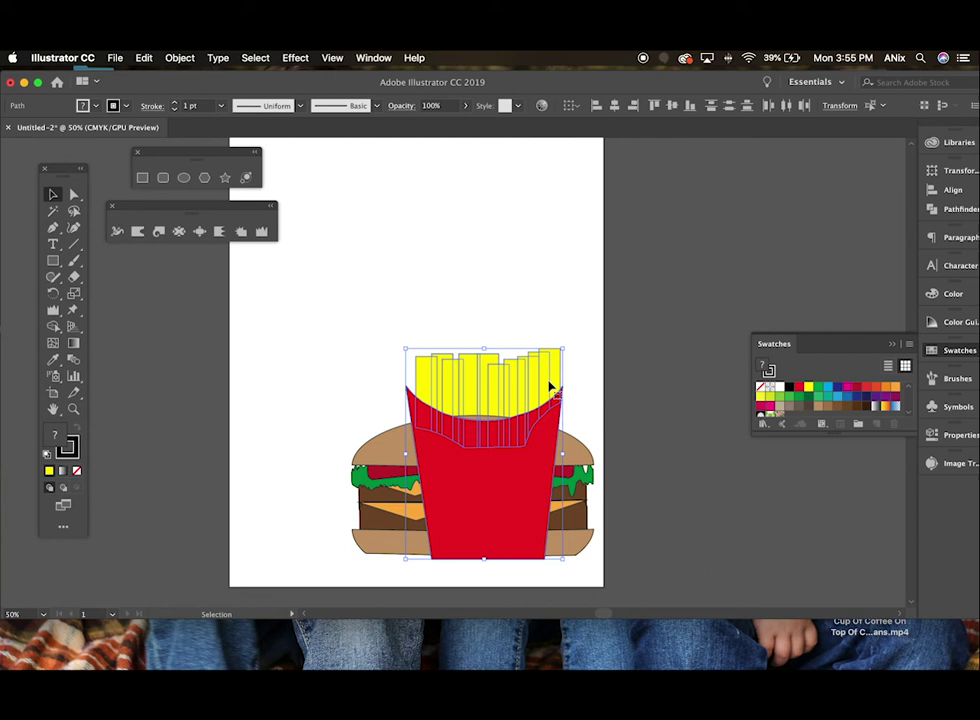
left_click_drag(563, 347, 597, 285)
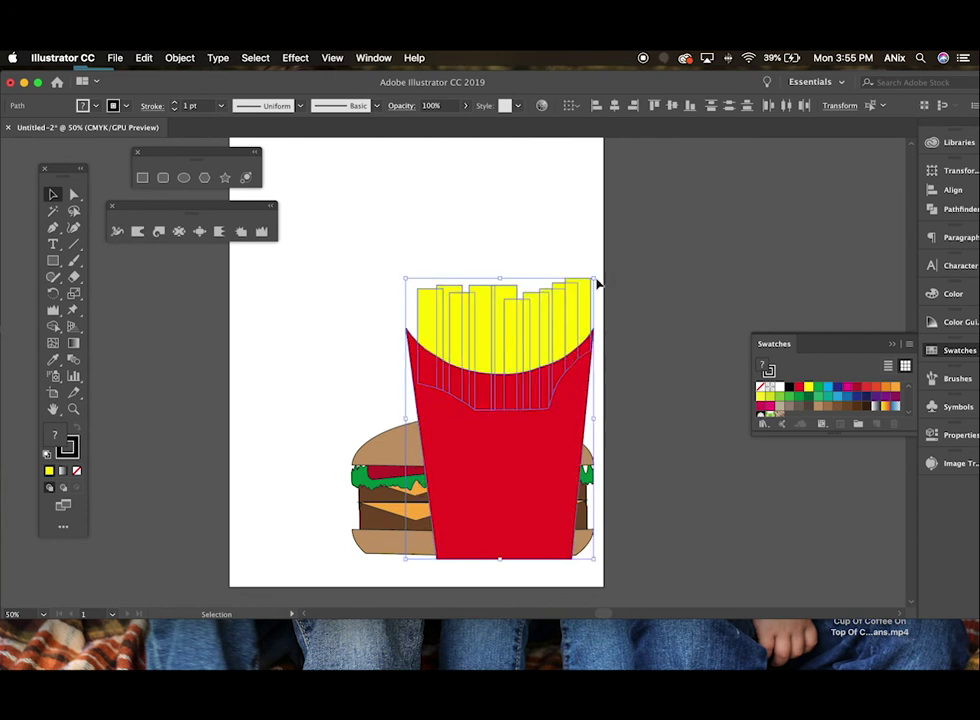
- Send the fries box behind the burger
left_click(178, 58)
mouse_move(200, 87)
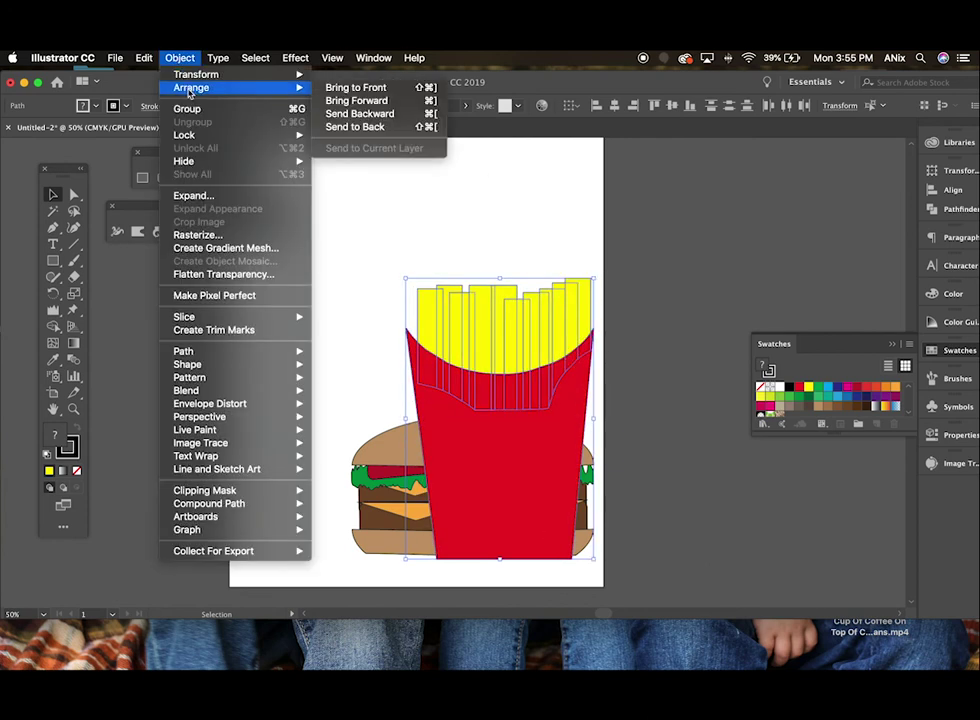
left_click(396, 126)
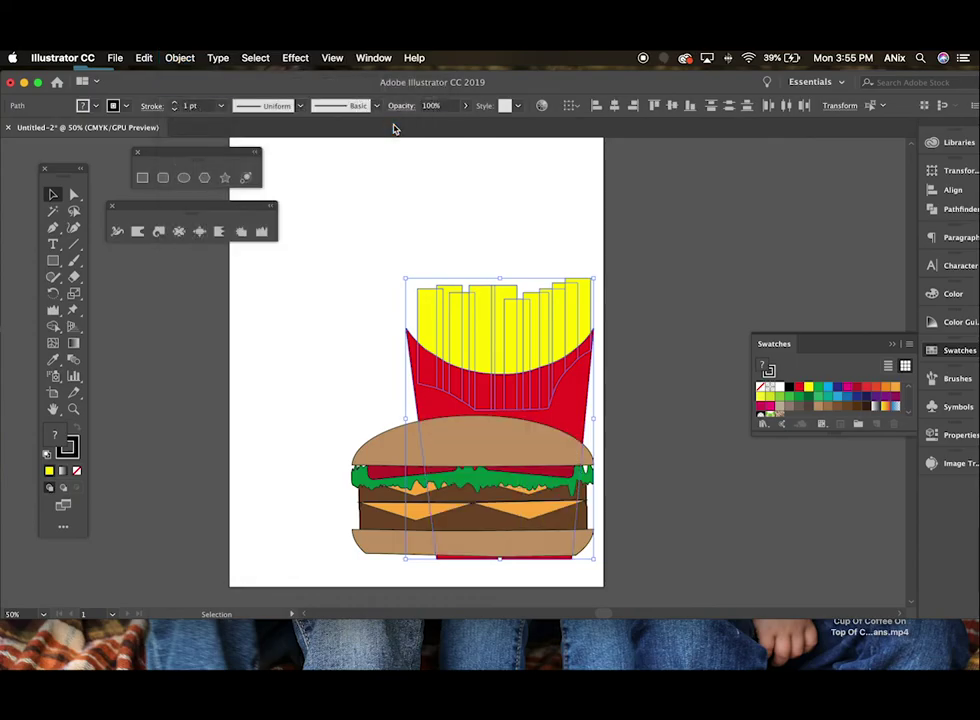
- Group the fries artwork and move it aside off the page
left_click(181, 58)
left_click(187, 109)
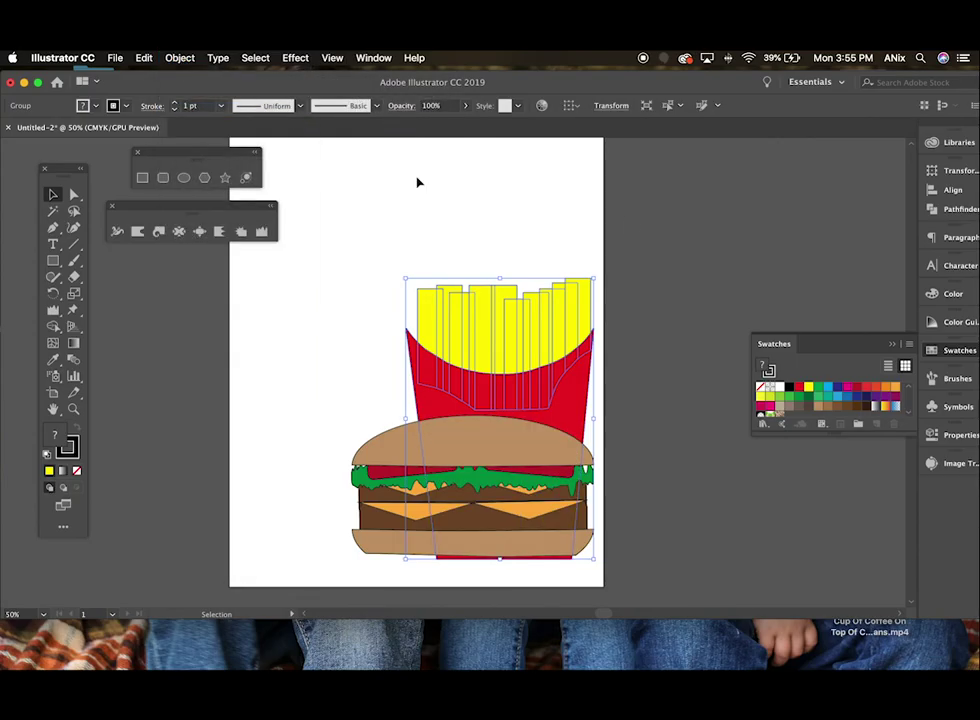
left_click(713, 313)
left_click(549, 365)
left_click(602, 306)
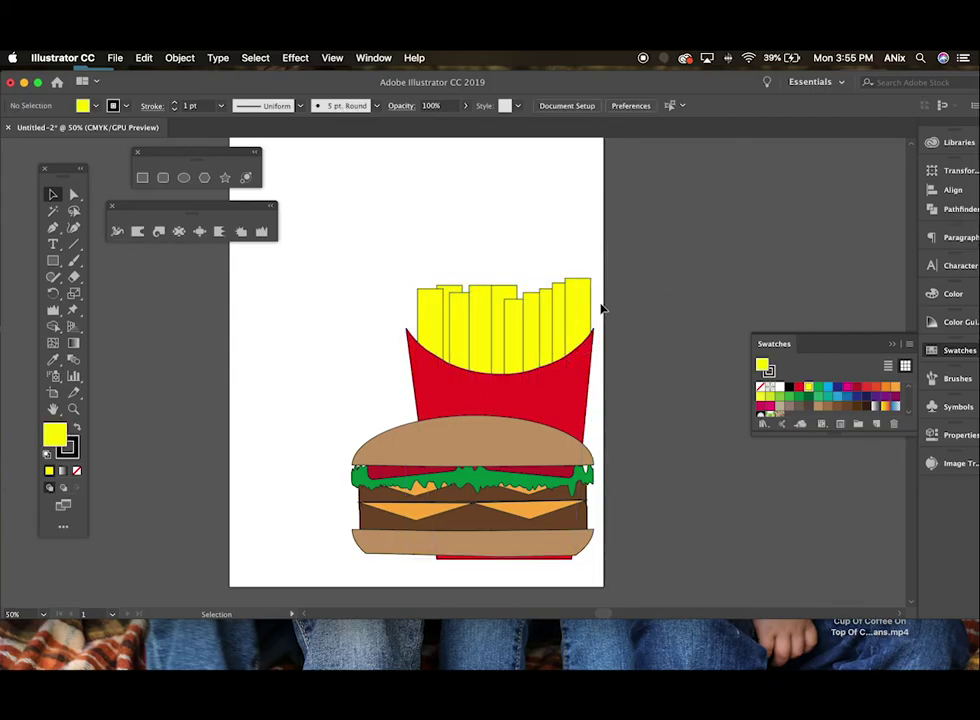
left_click(562, 317)
mouse_move(562, 317)
left_mouse_down()
mouse_move(697, 236)
mouse_move(586, 308)
mouse_move(571, 332)
left_mouse_up()
left_click(626, 363)
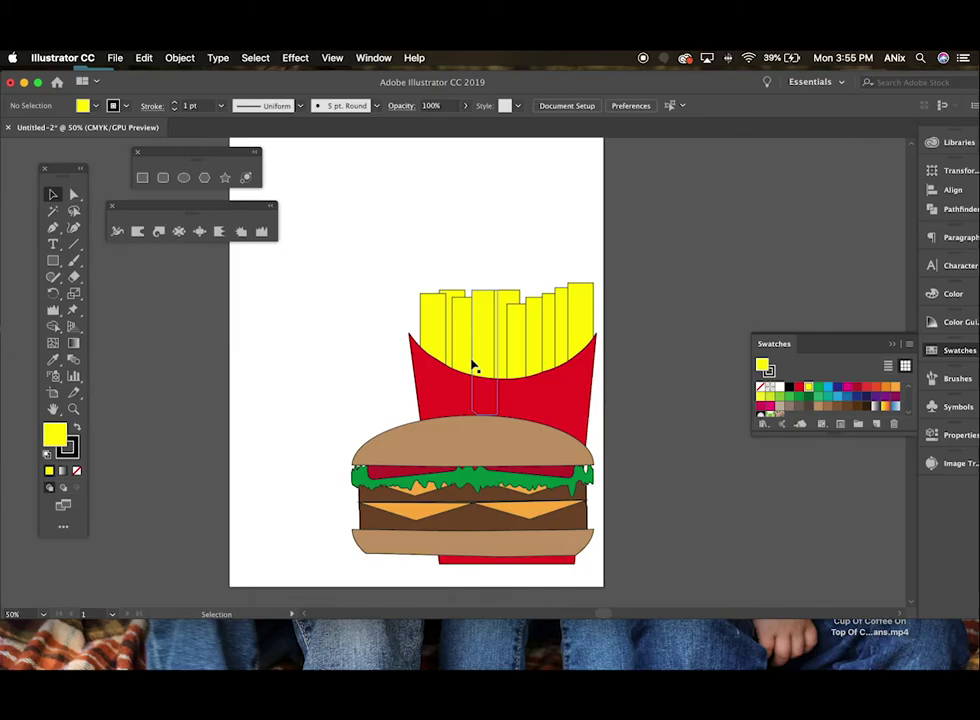
left_click_drag(470, 361, 657, 290)
- Group the burger pieces, then place the fries group behind the burger's right half
left_click_drag(316, 407, 589, 580)
left_click(180, 57)
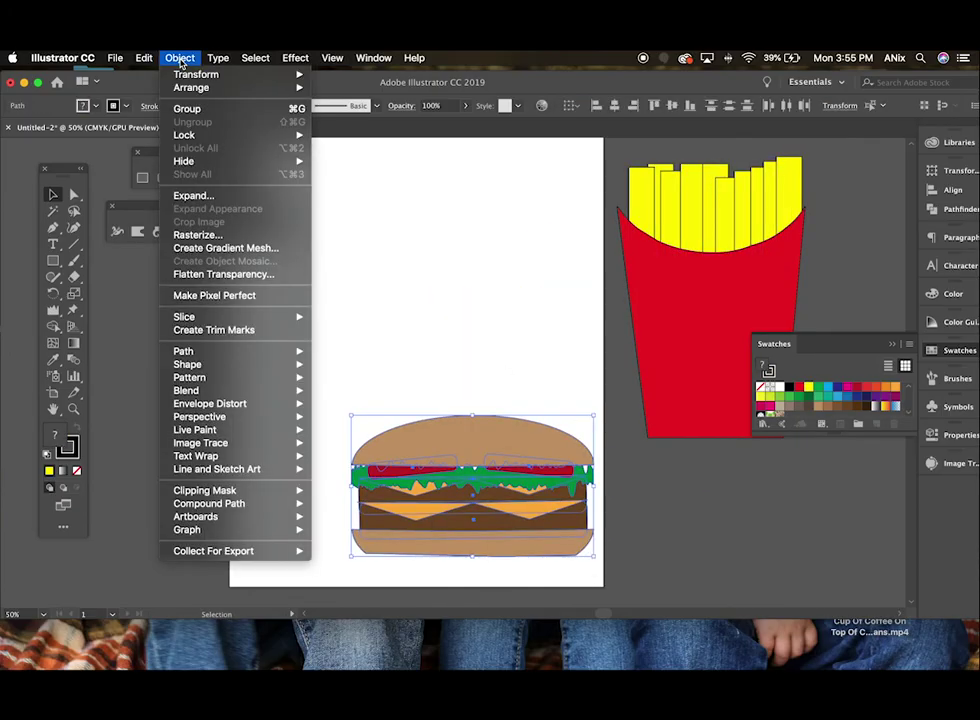
left_click(188, 107)
left_click_drag(709, 297, 557, 382)
left_click(657, 334)
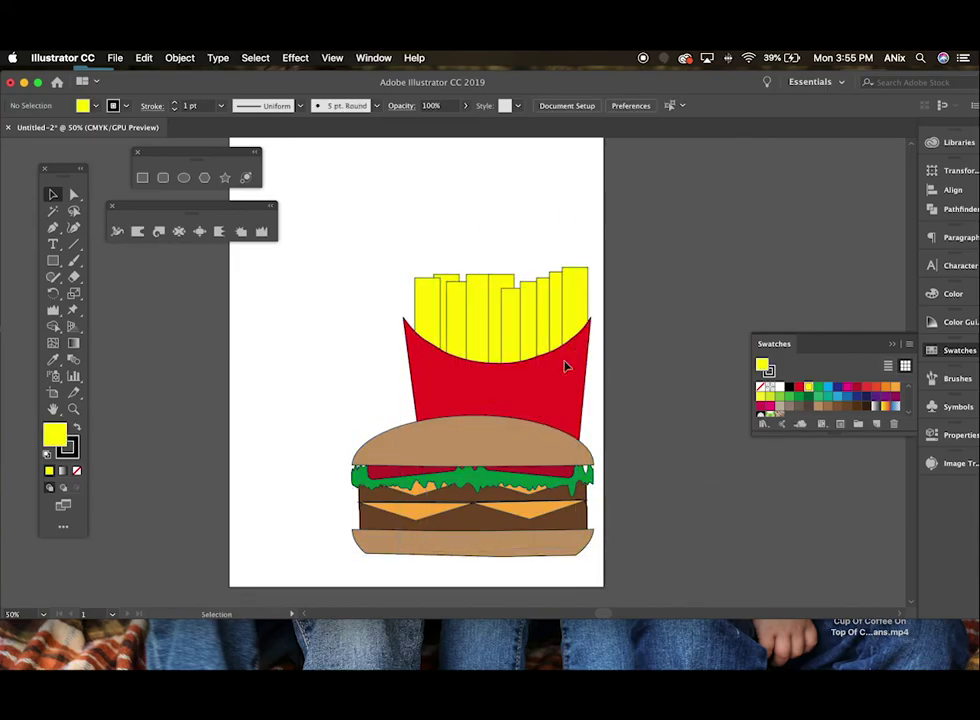
left_click_drag(475, 372, 437, 362)
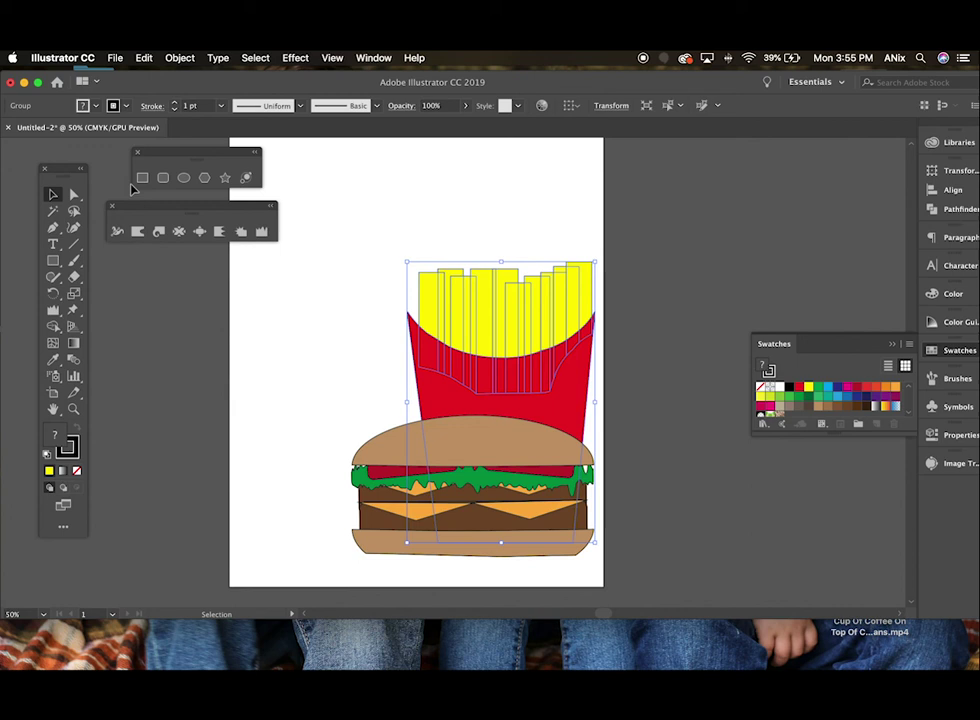
- Draw a rectangle covering the whole page and fill it blue
left_click(142, 178)
left_click_drag(160, 155, 125, 154)
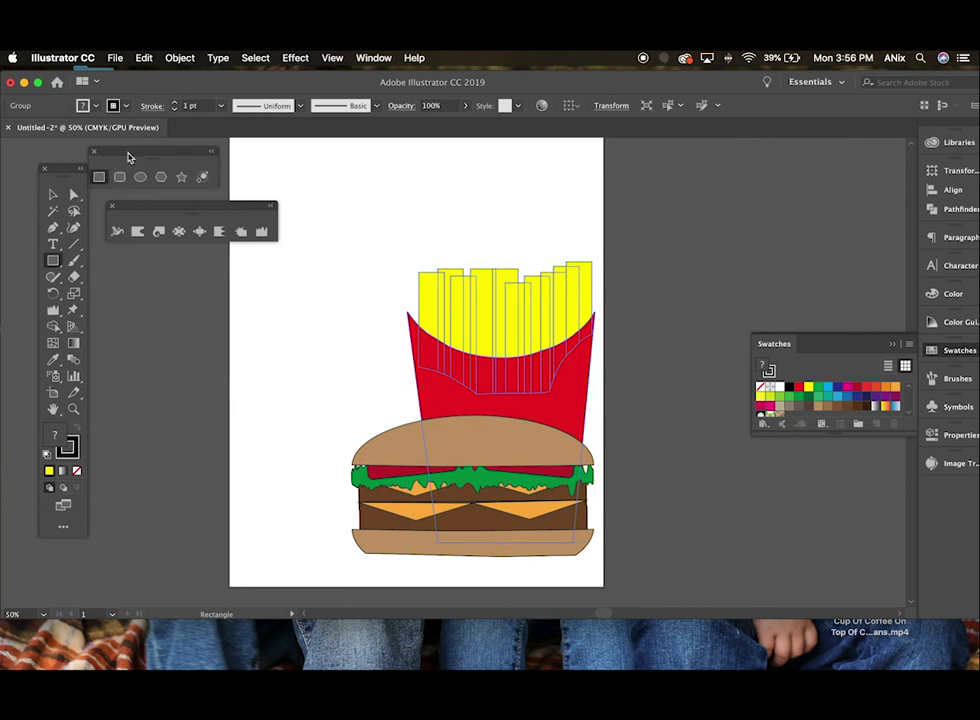
left_click_drag(160, 210, 143, 210)
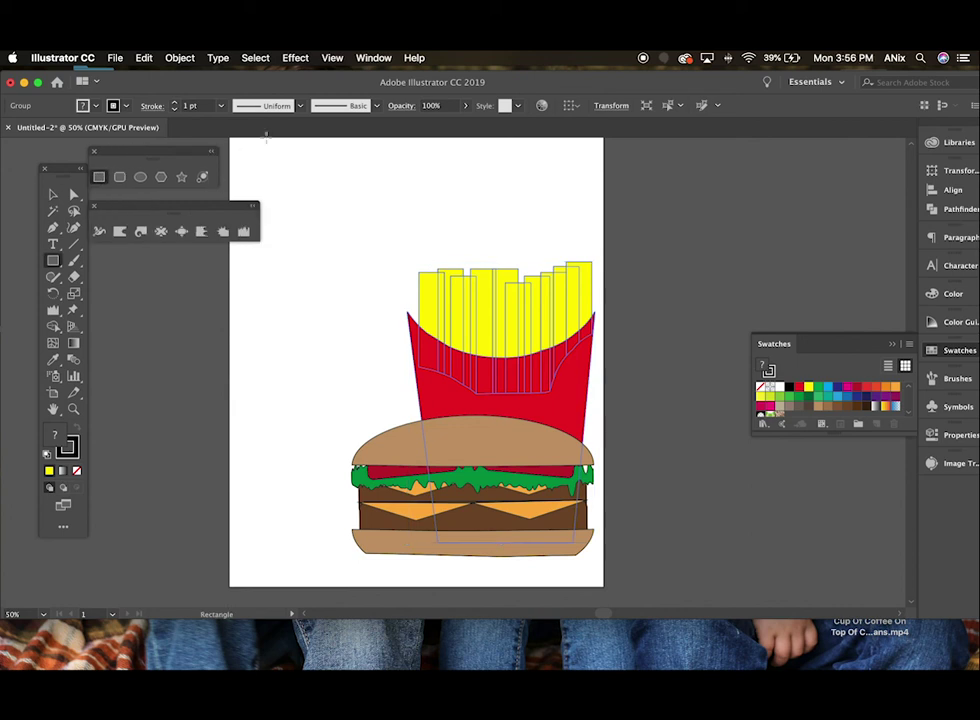
left_click_drag(233, 142, 600, 583)
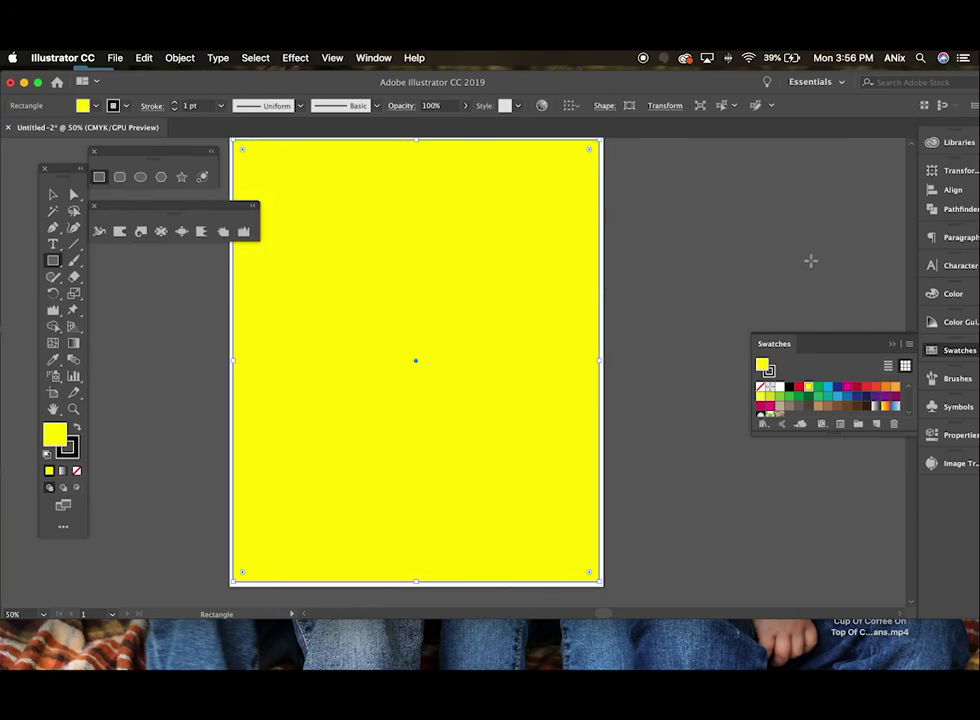
left_click(832, 389)
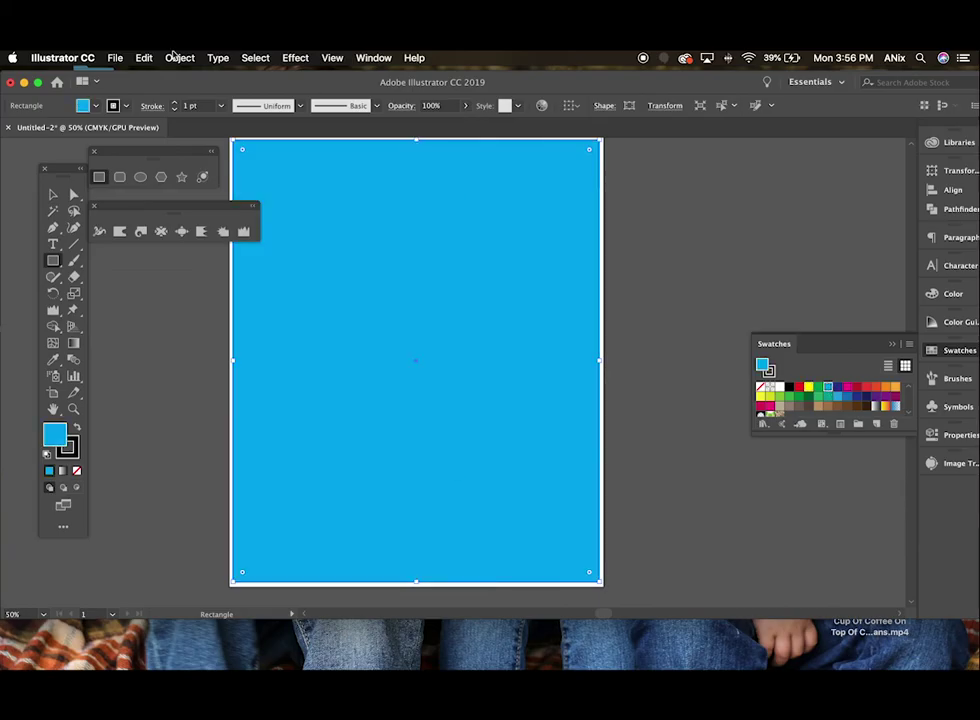
- Send the blue rectangle behind all the artwork
left_click(180, 57)
mouse_move(240, 87)
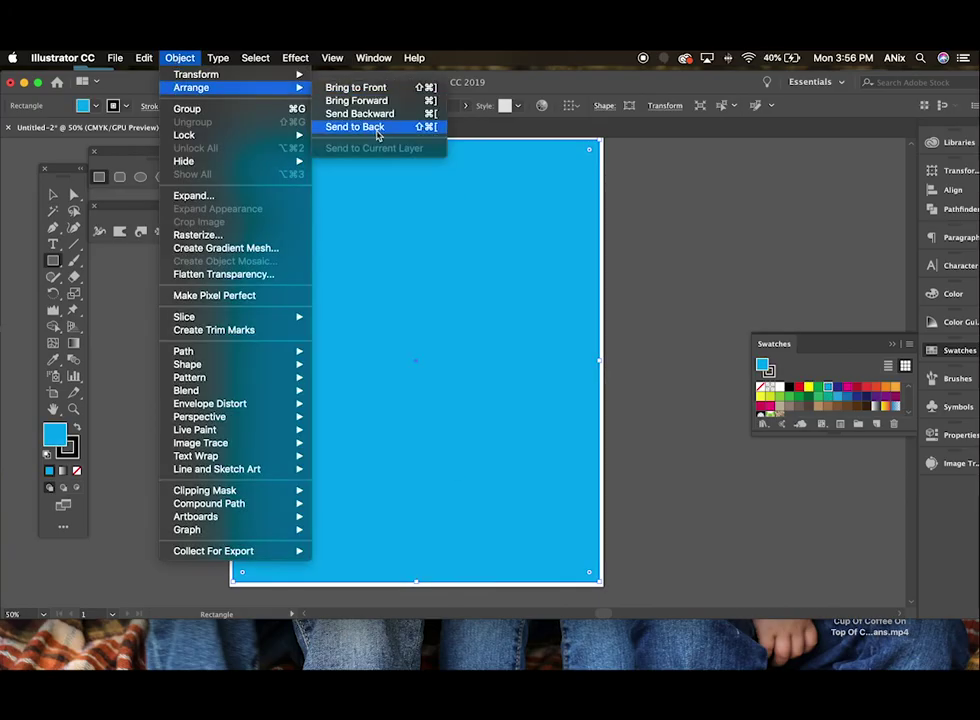
left_click(377, 127)
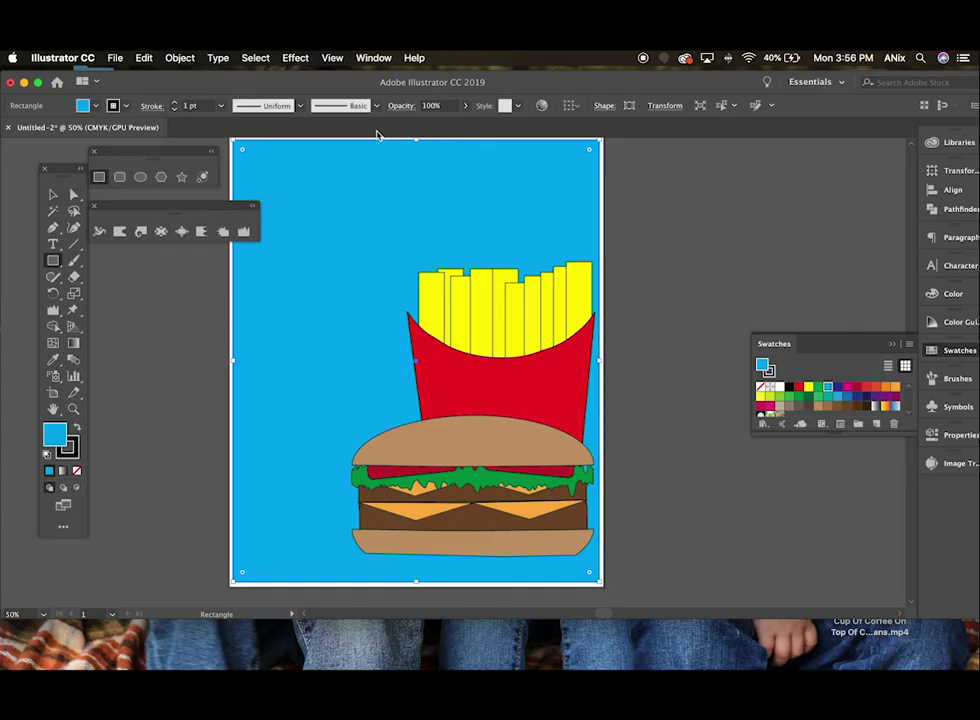